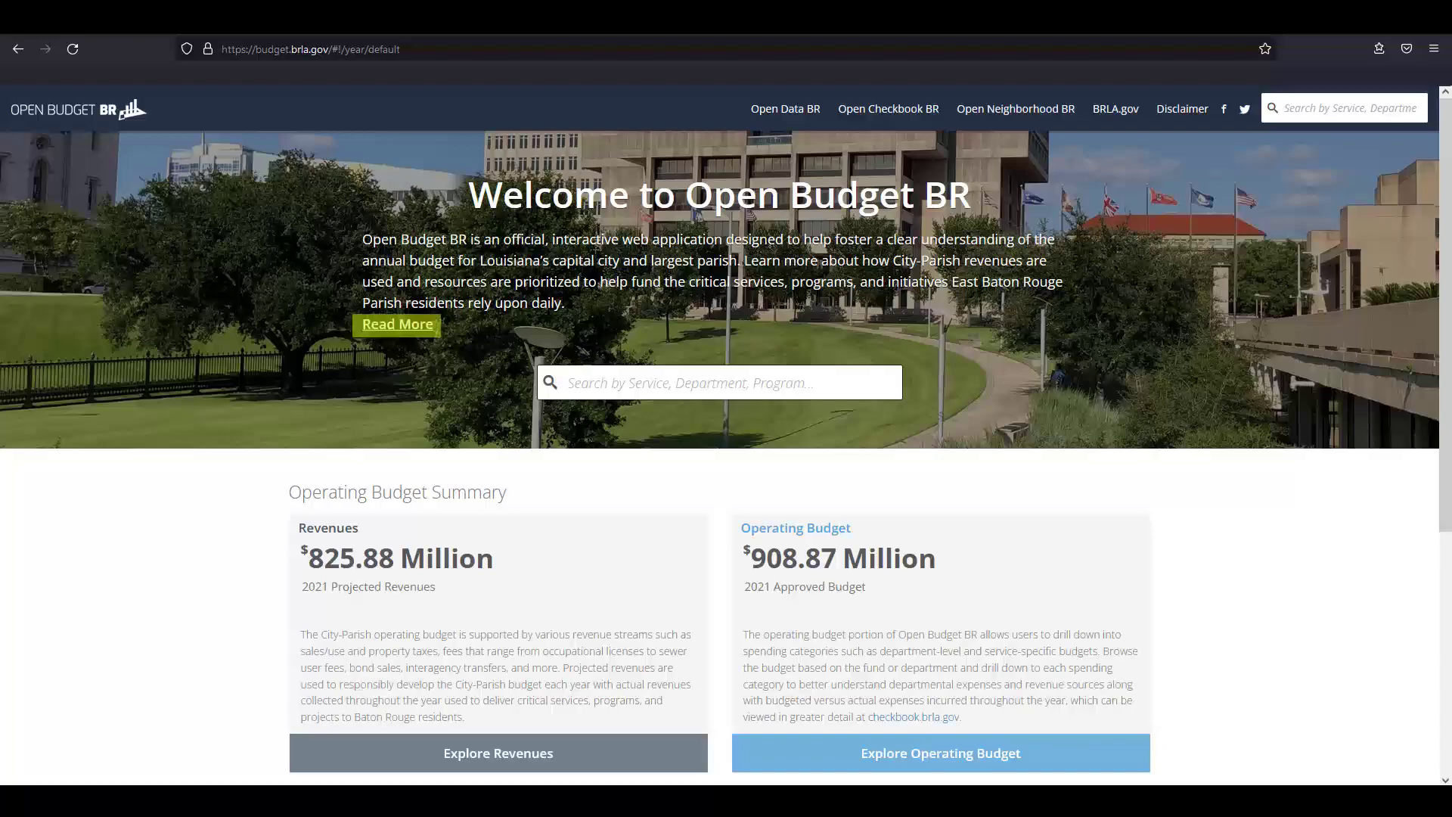
# Browse the city's Annual Operating Budgets page, jumping to its Capital Improvement Programs/Budgets section.
pyautogui.click(398, 326)
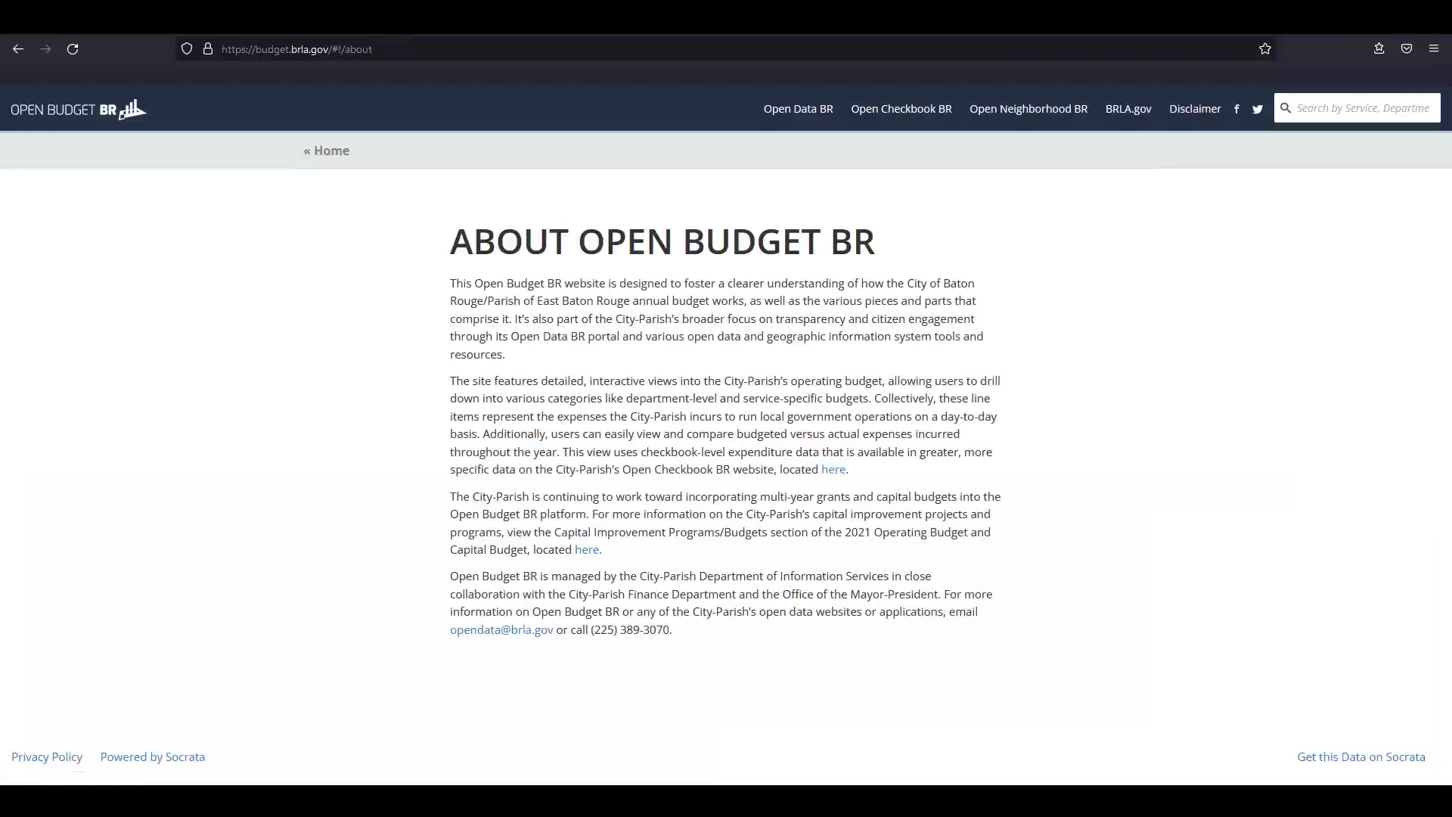
pyautogui.click(587, 550)
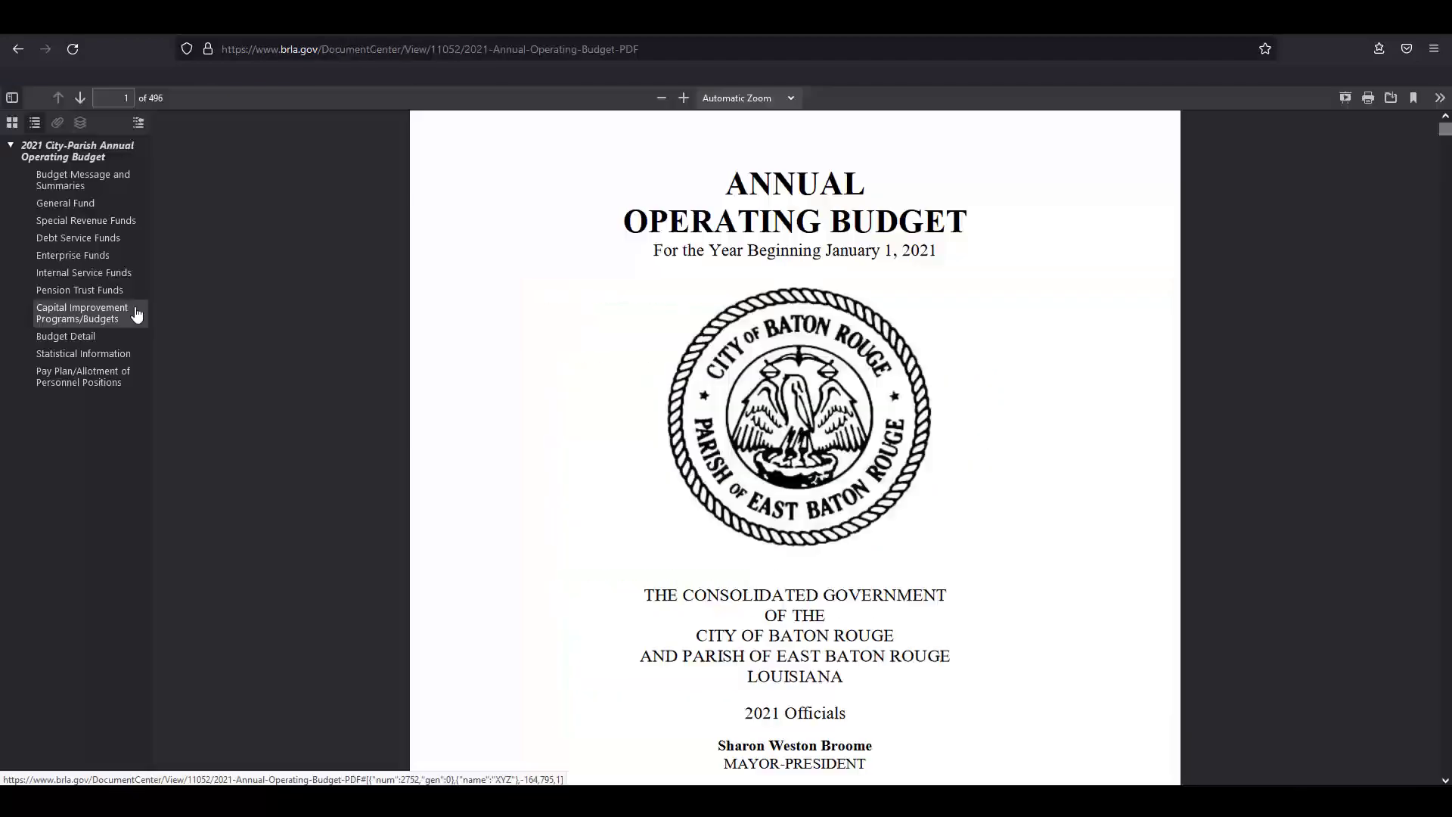
pyautogui.click(137, 313)
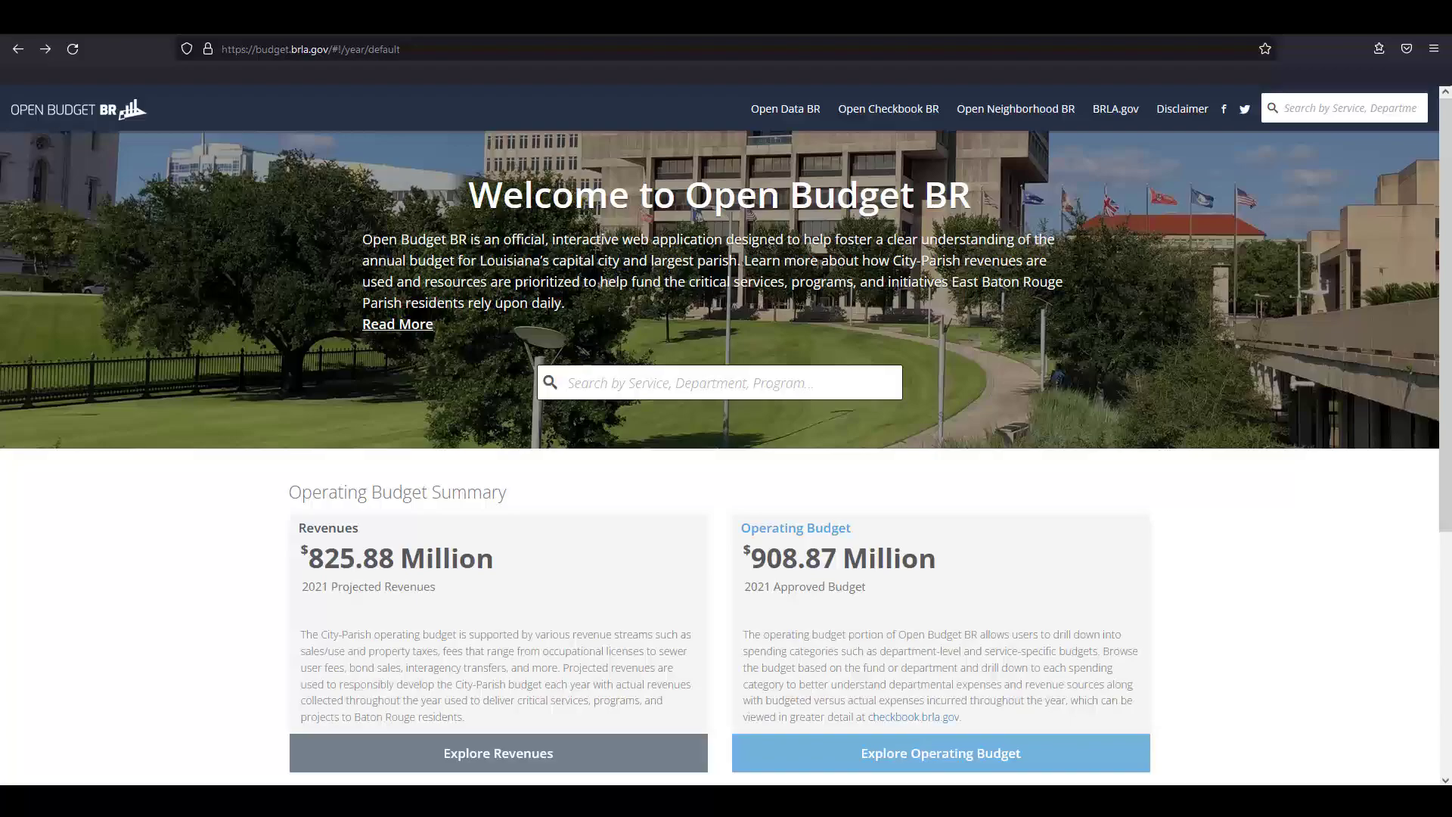
# Search for LIBRARY and open the LIBRARY-OPERATIONS division's 2021 budget.
pyautogui.write('LIBRARY')
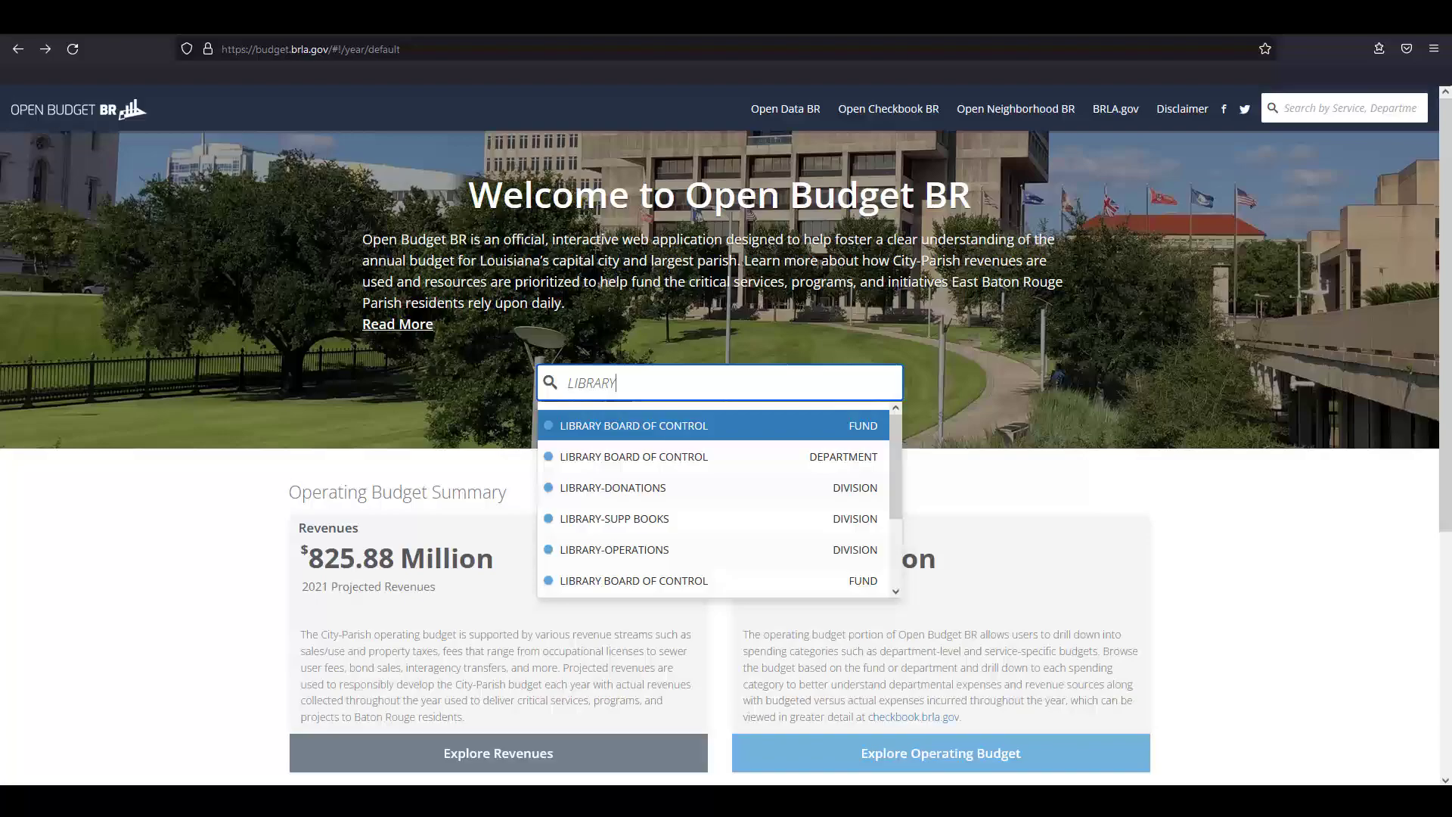
pyautogui.scroll(-3, 715, 499)
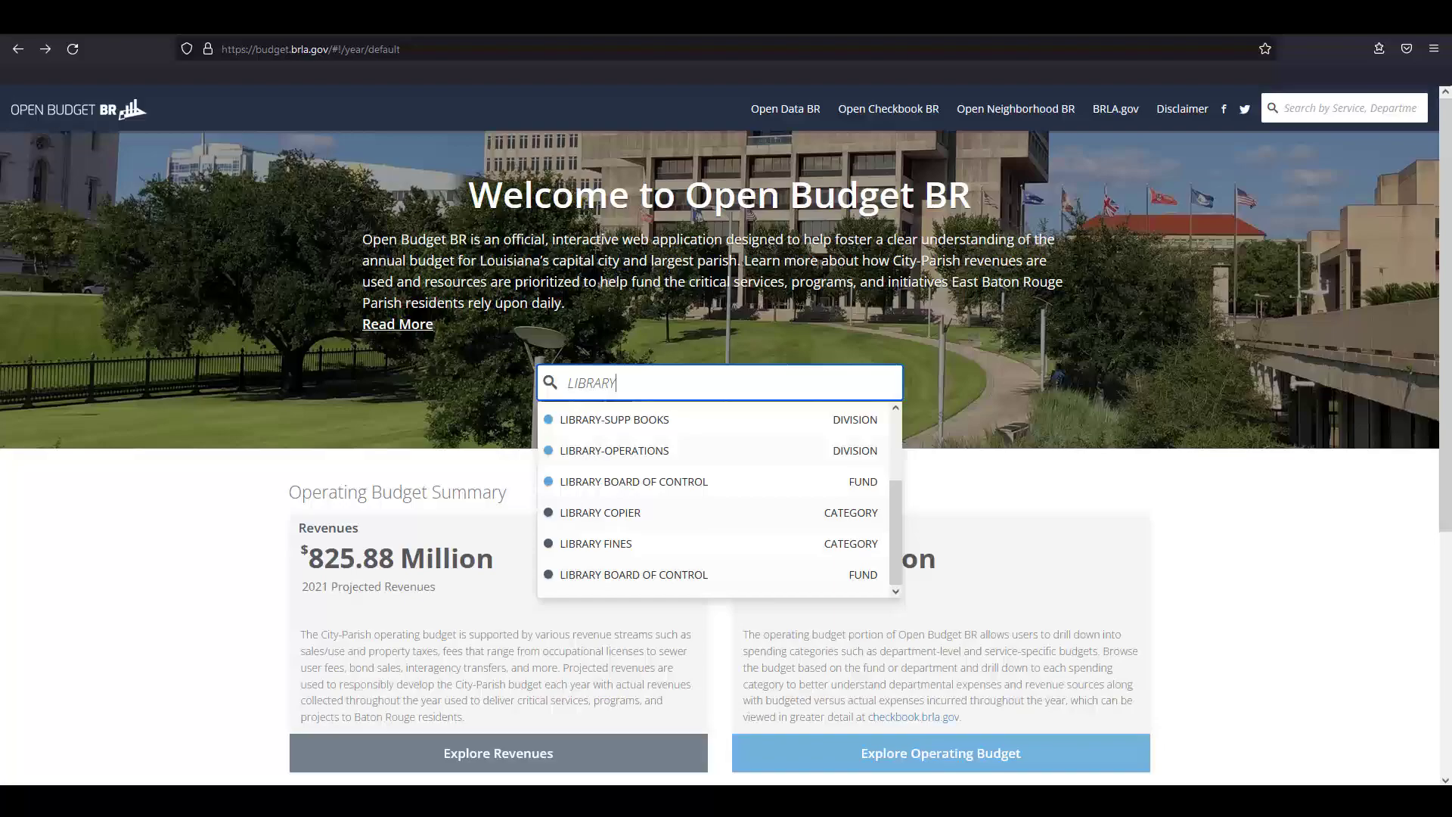
pyautogui.click(737, 451)
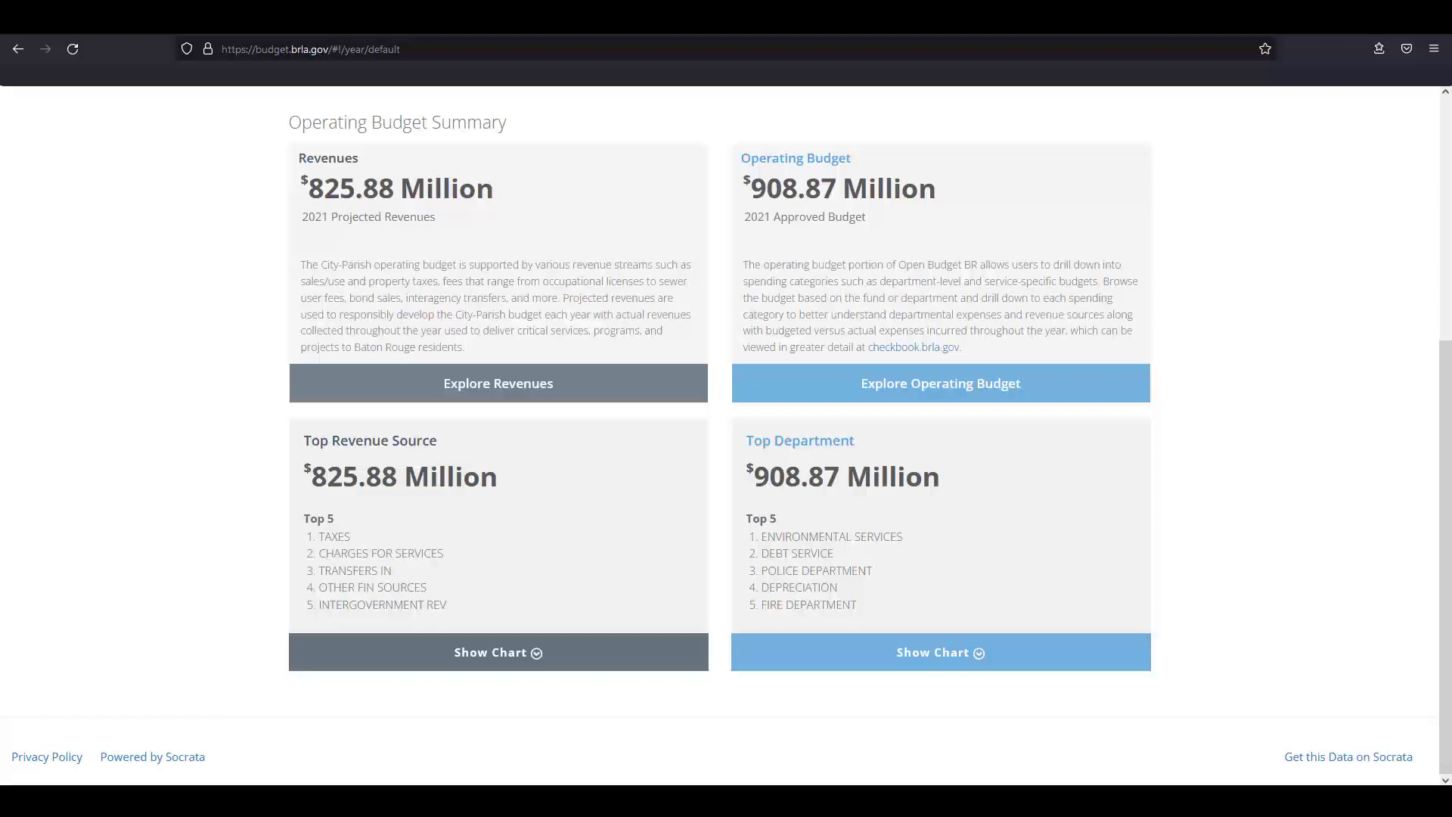
pyautogui.click(979, 658)
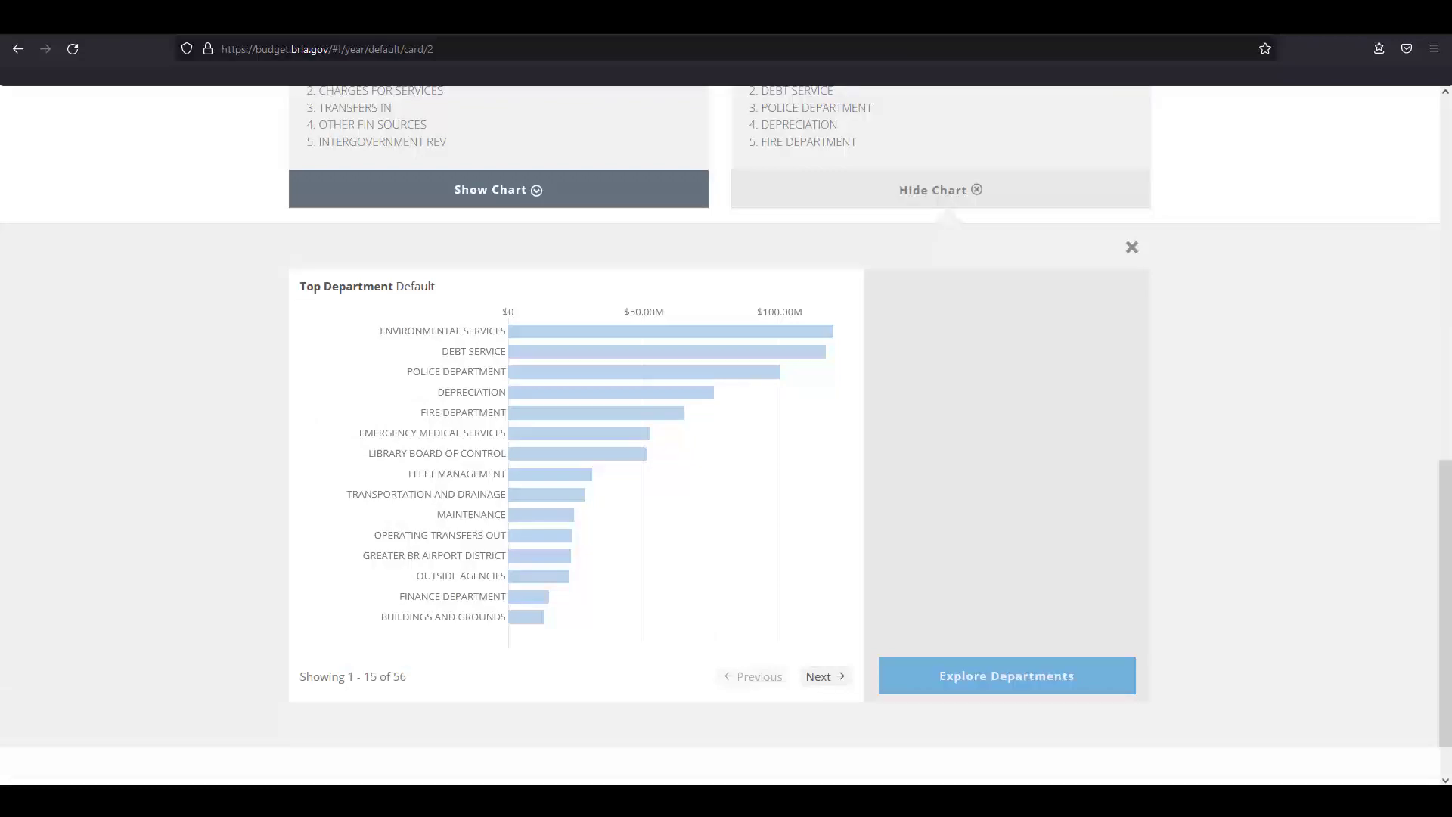
pyautogui.moveTo(832, 337)
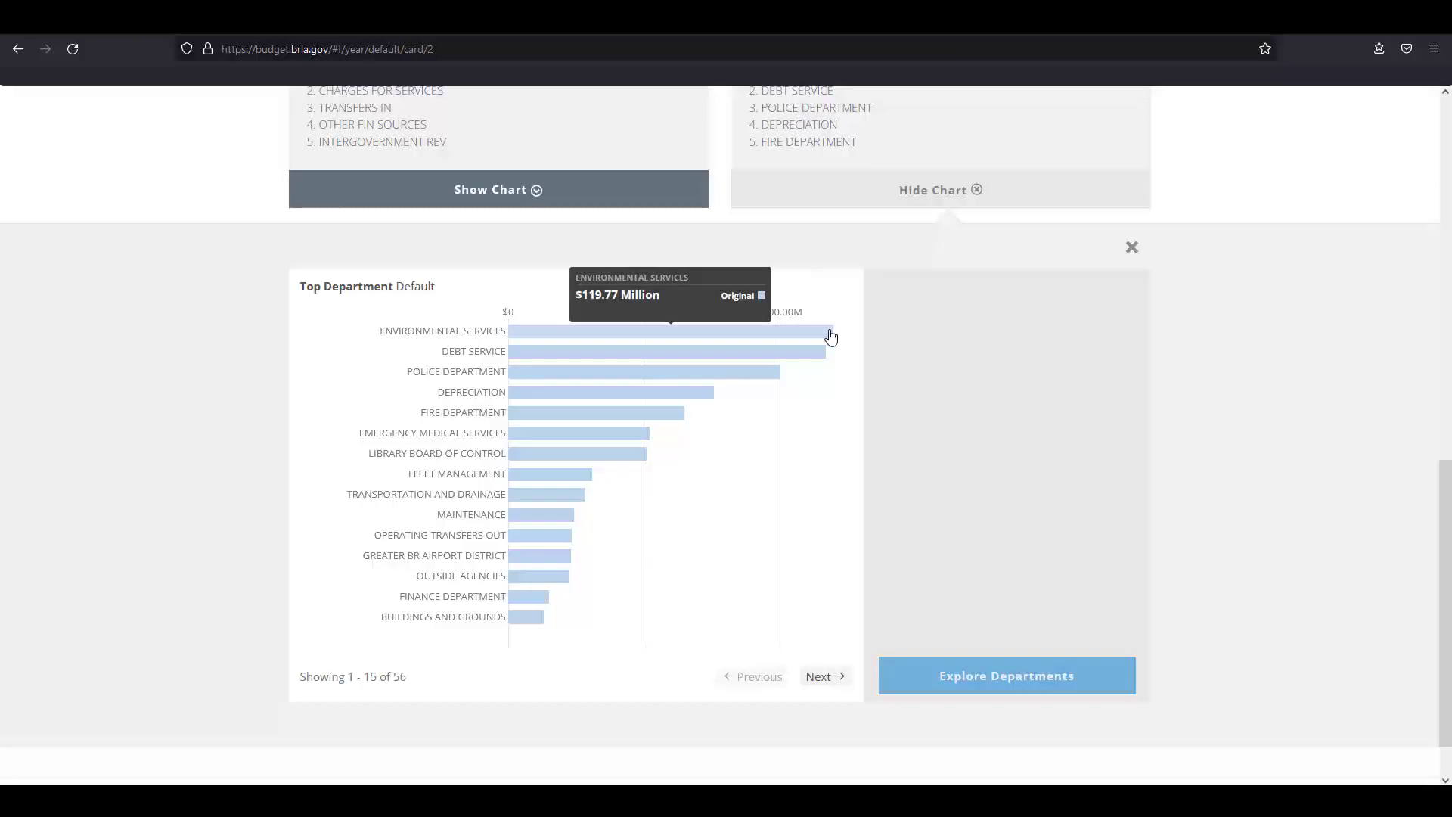
pyautogui.moveTo(678, 419)
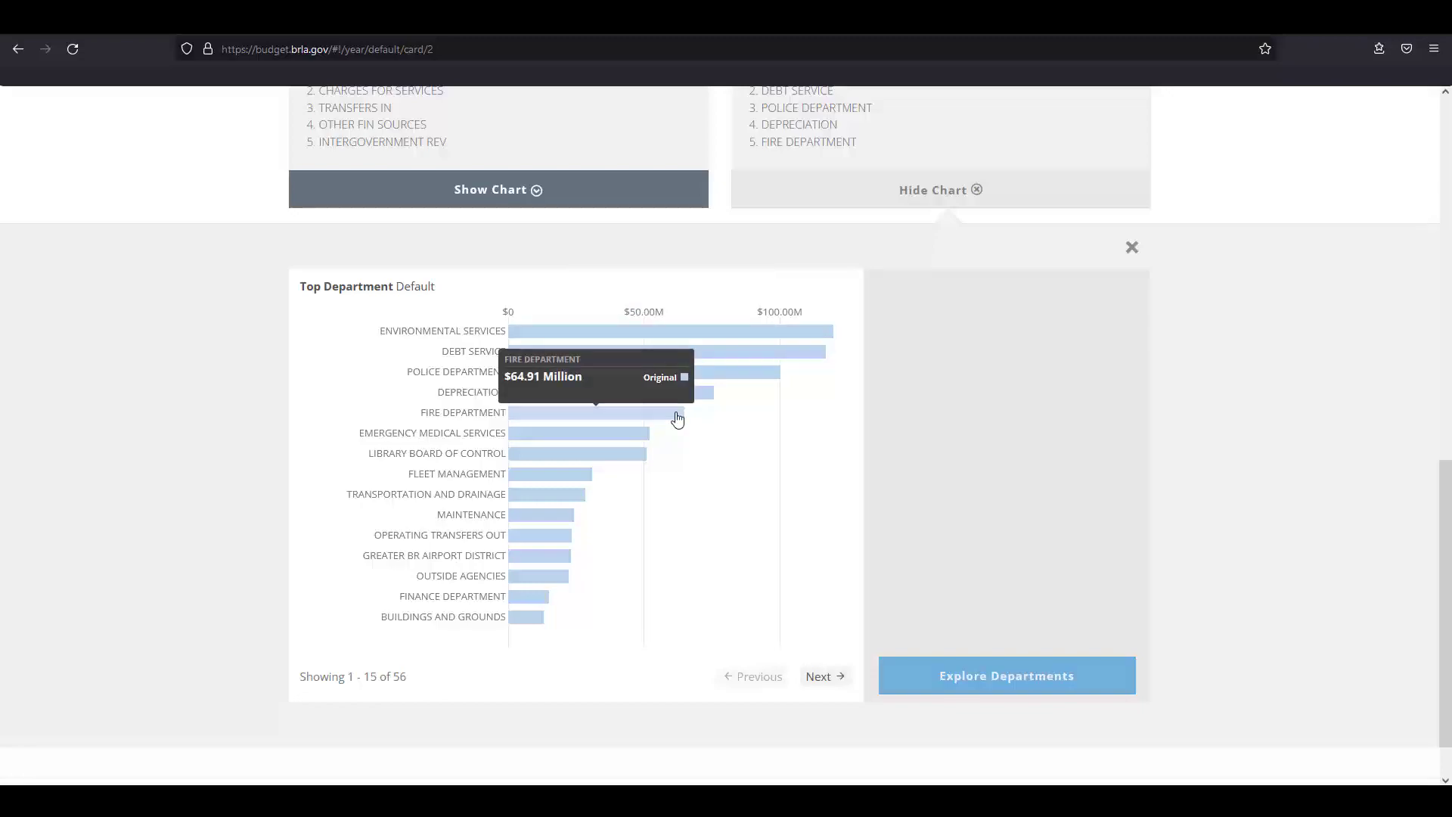
pyautogui.scroll(5, 678, 419)
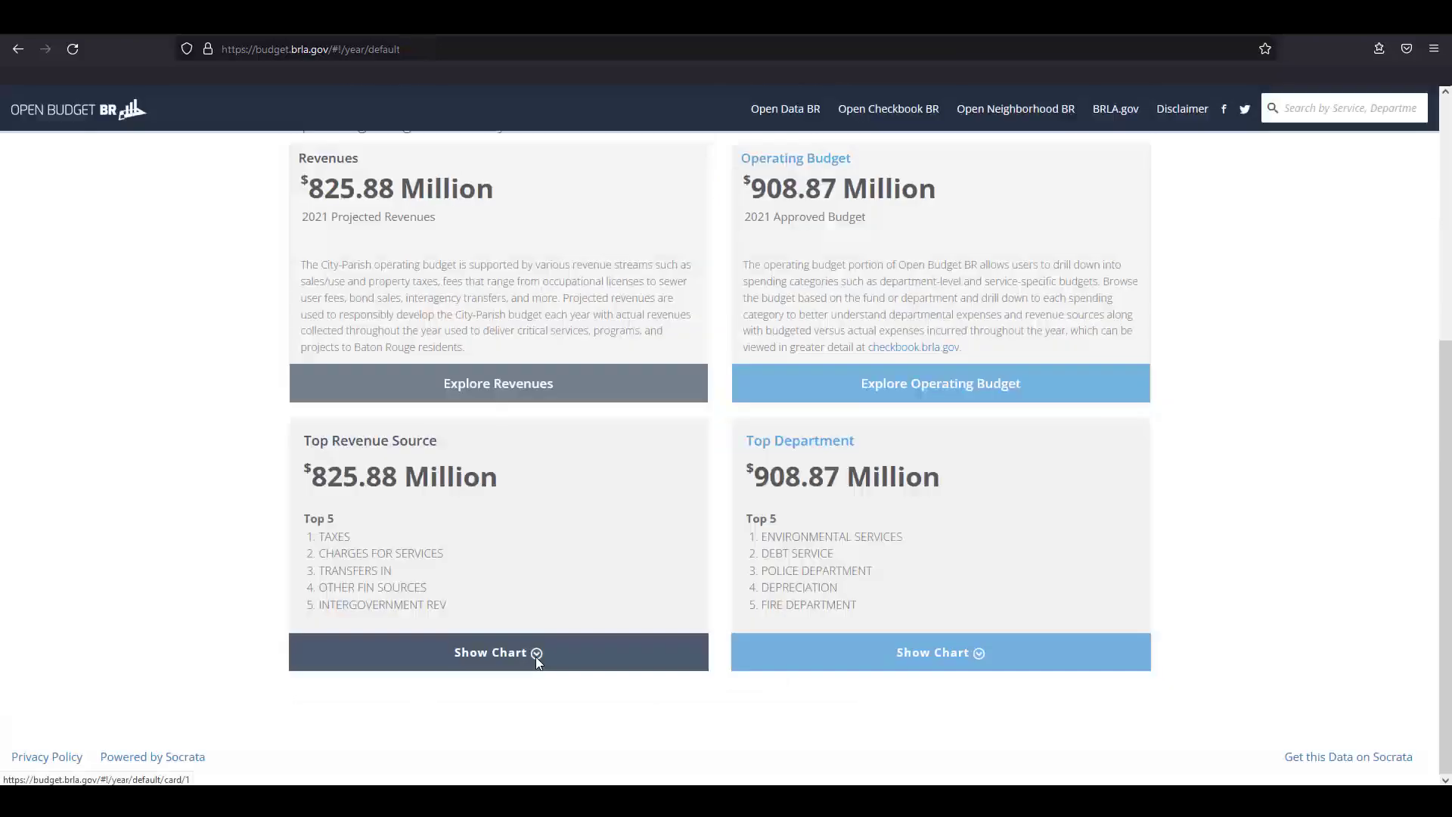
# Chart the top revenue sources and drill into the $476.23 Million TAXES breakdown by category.
pyautogui.click(536, 655)
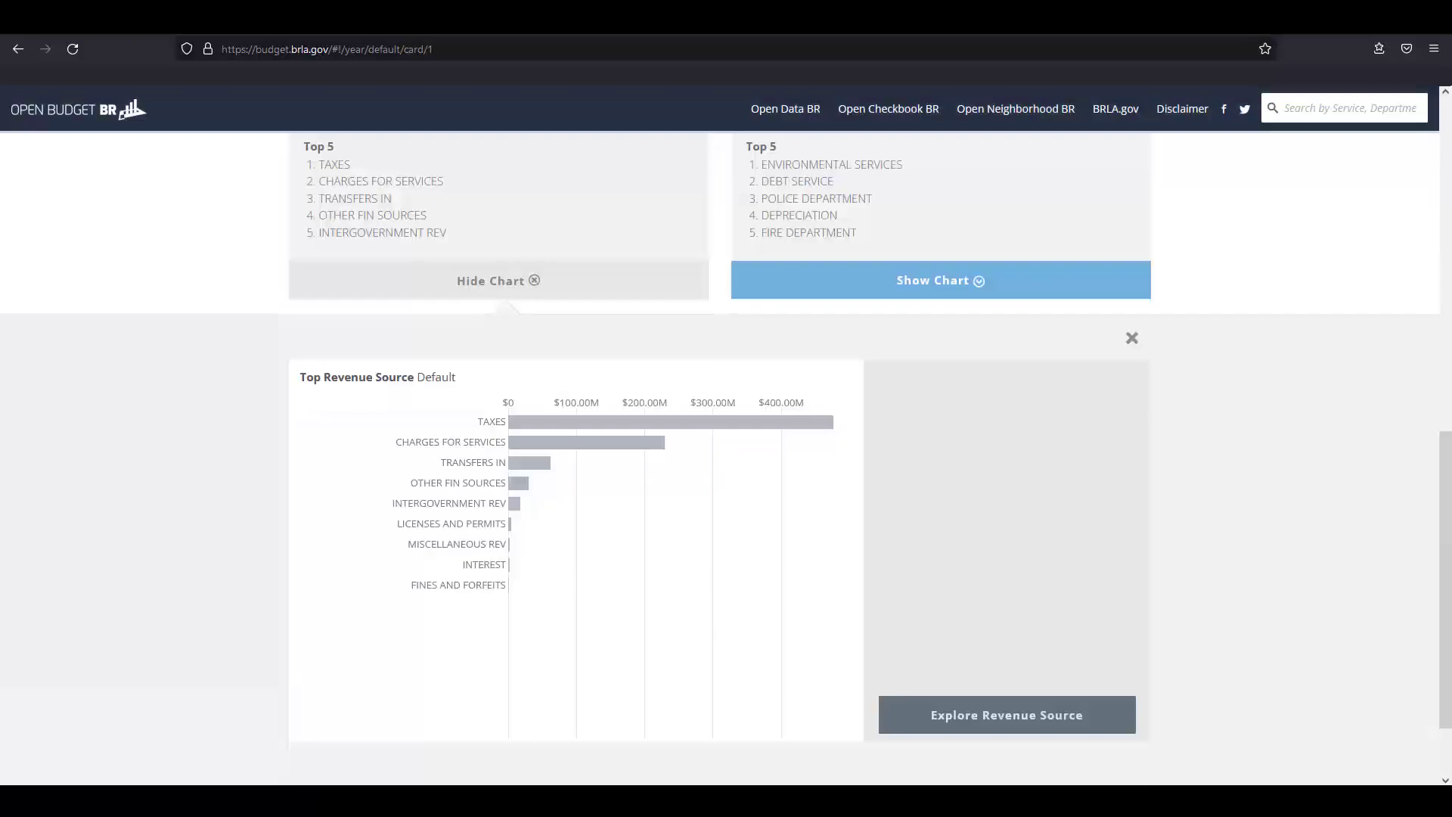
pyautogui.moveTo(828, 430)
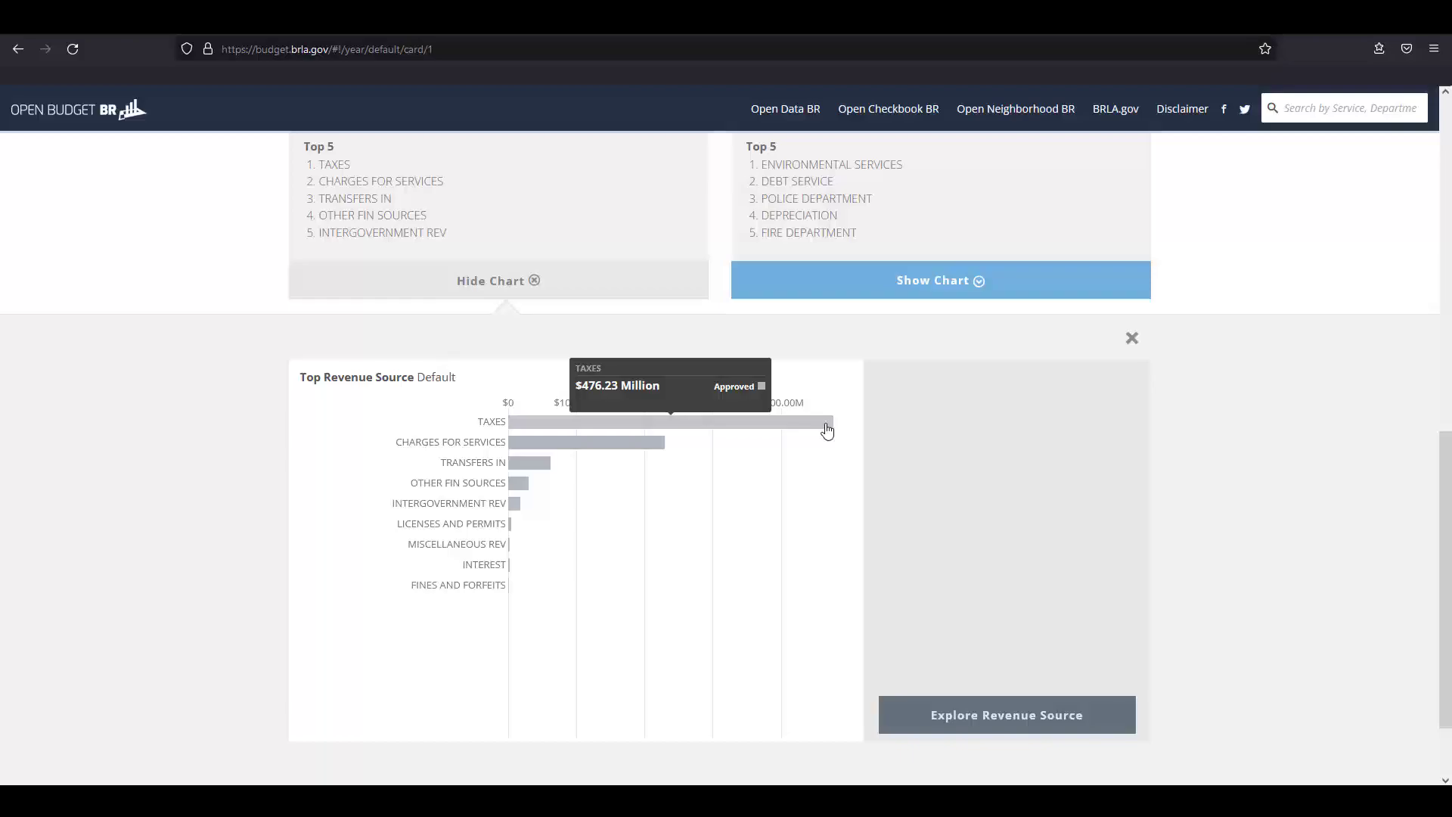
pyautogui.click(828, 430)
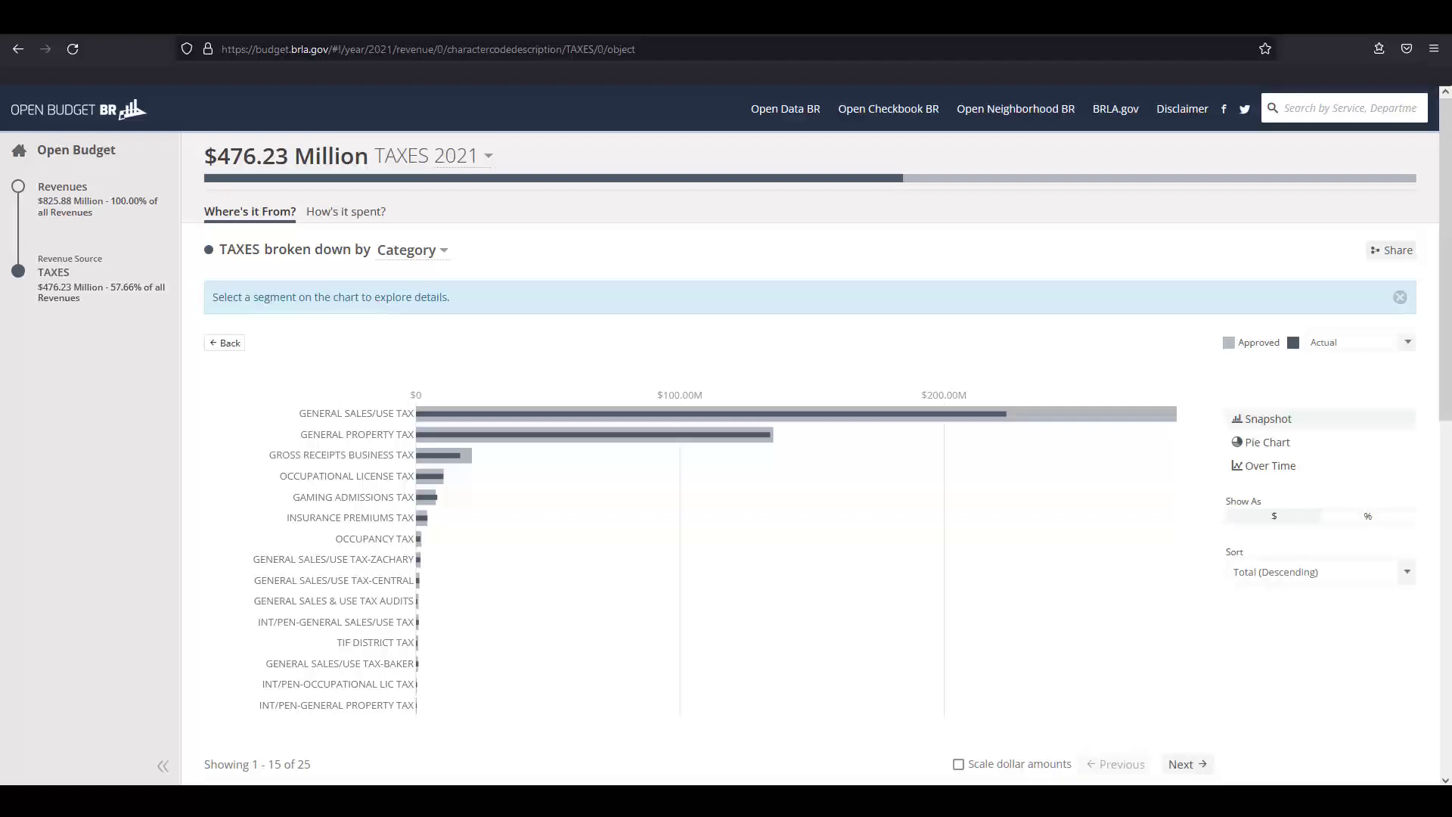
# From the home page, open the $908.87 Million 2021 operating budget by fund, keeping year 2021.
pyautogui.click(127, 151)
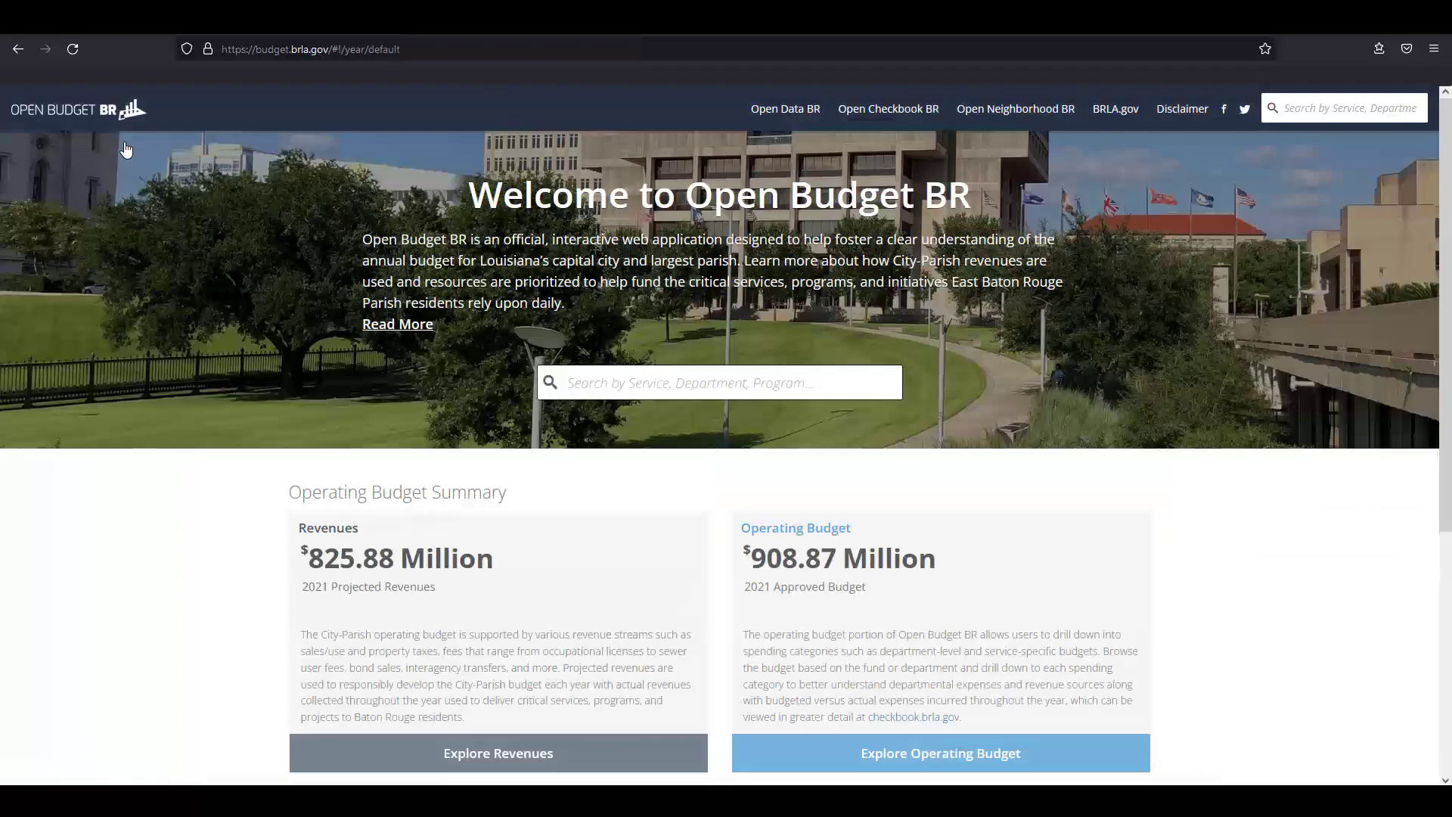
pyautogui.click(1048, 753)
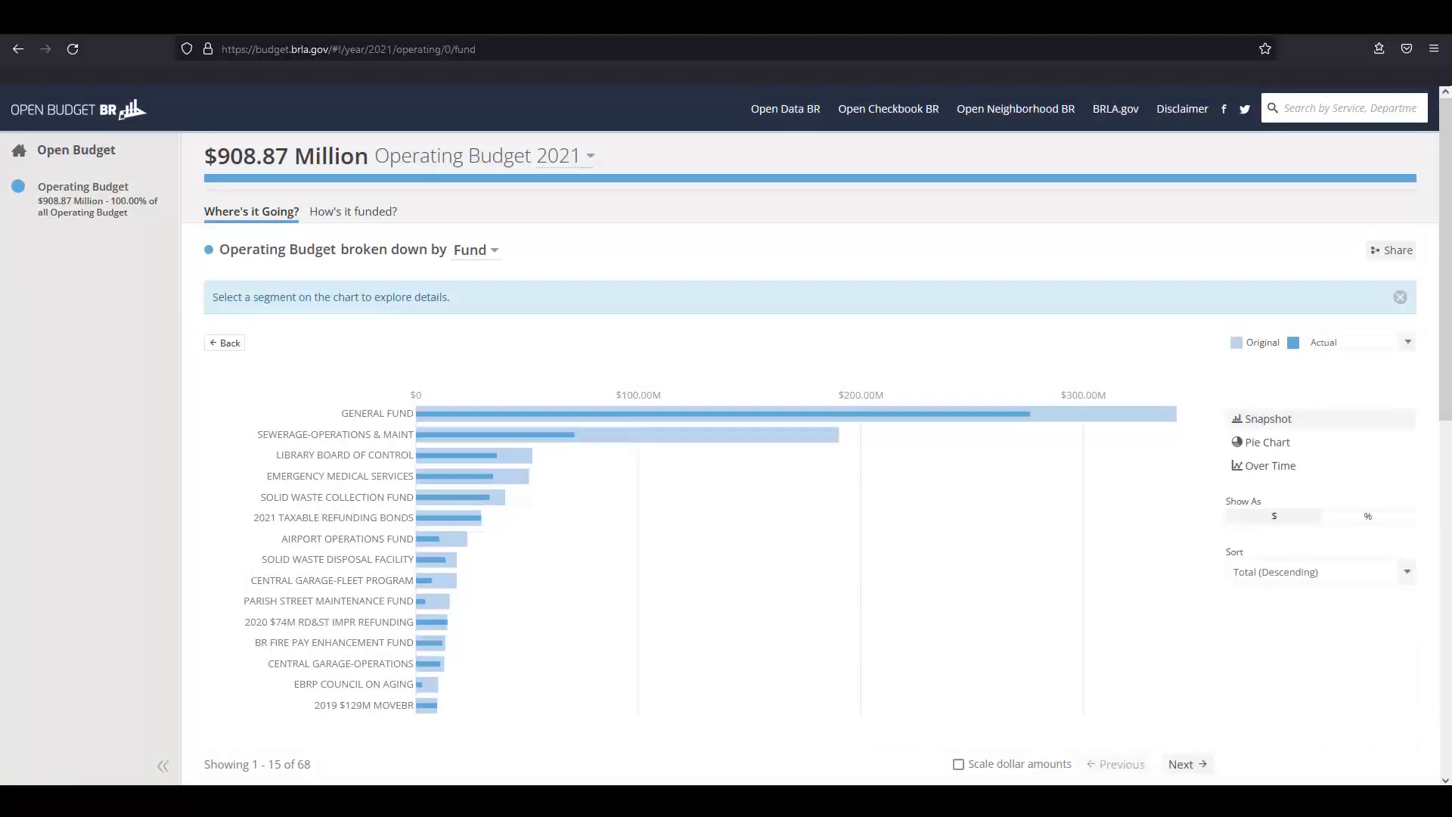
pyautogui.click(593, 159)
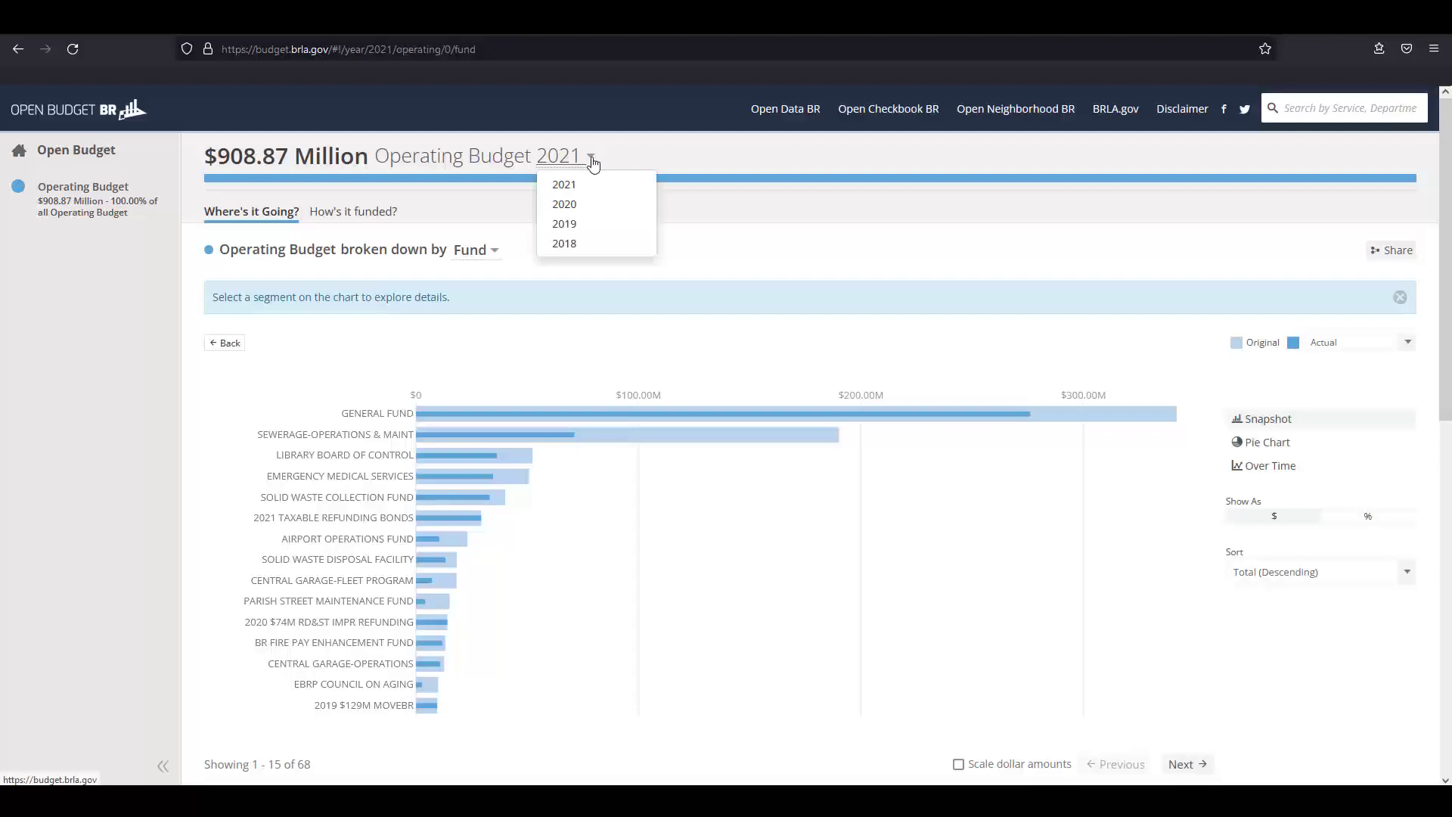
pyautogui.click(593, 161)
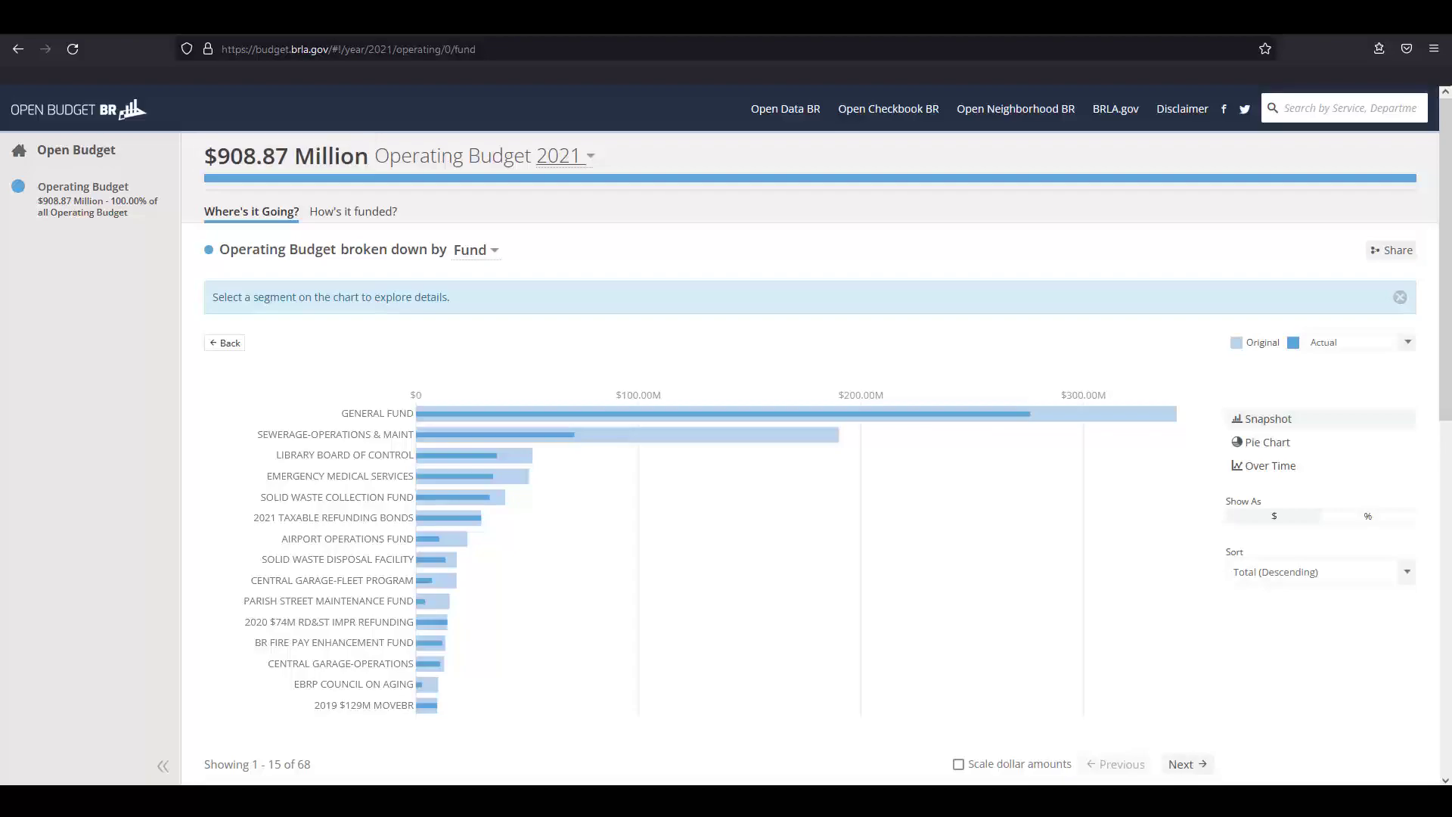
# Cycle the breakdown through Division, Program, Category and Expense Category, ending on Department.
pyautogui.click(502, 254)
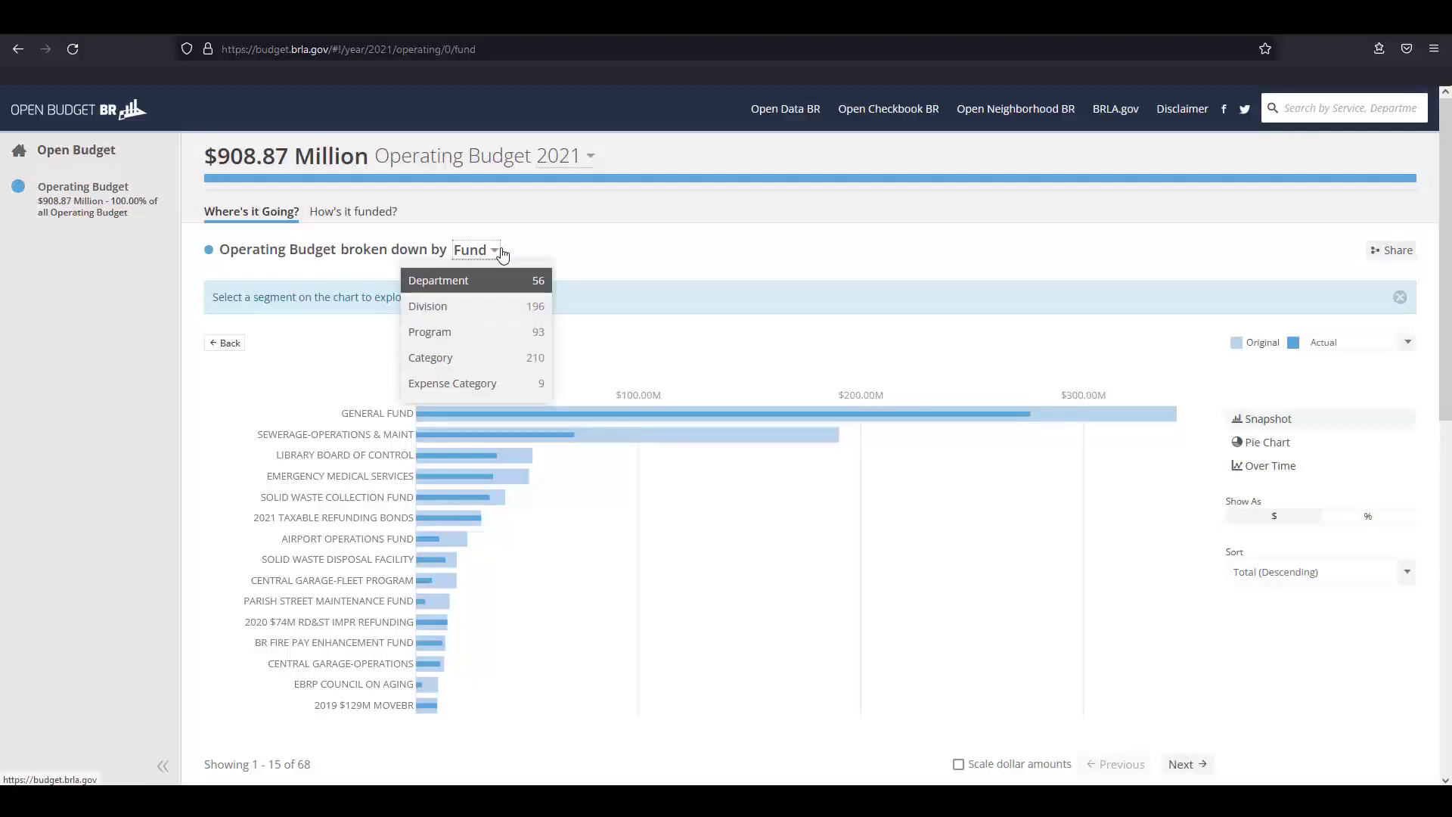
pyautogui.press('Return')
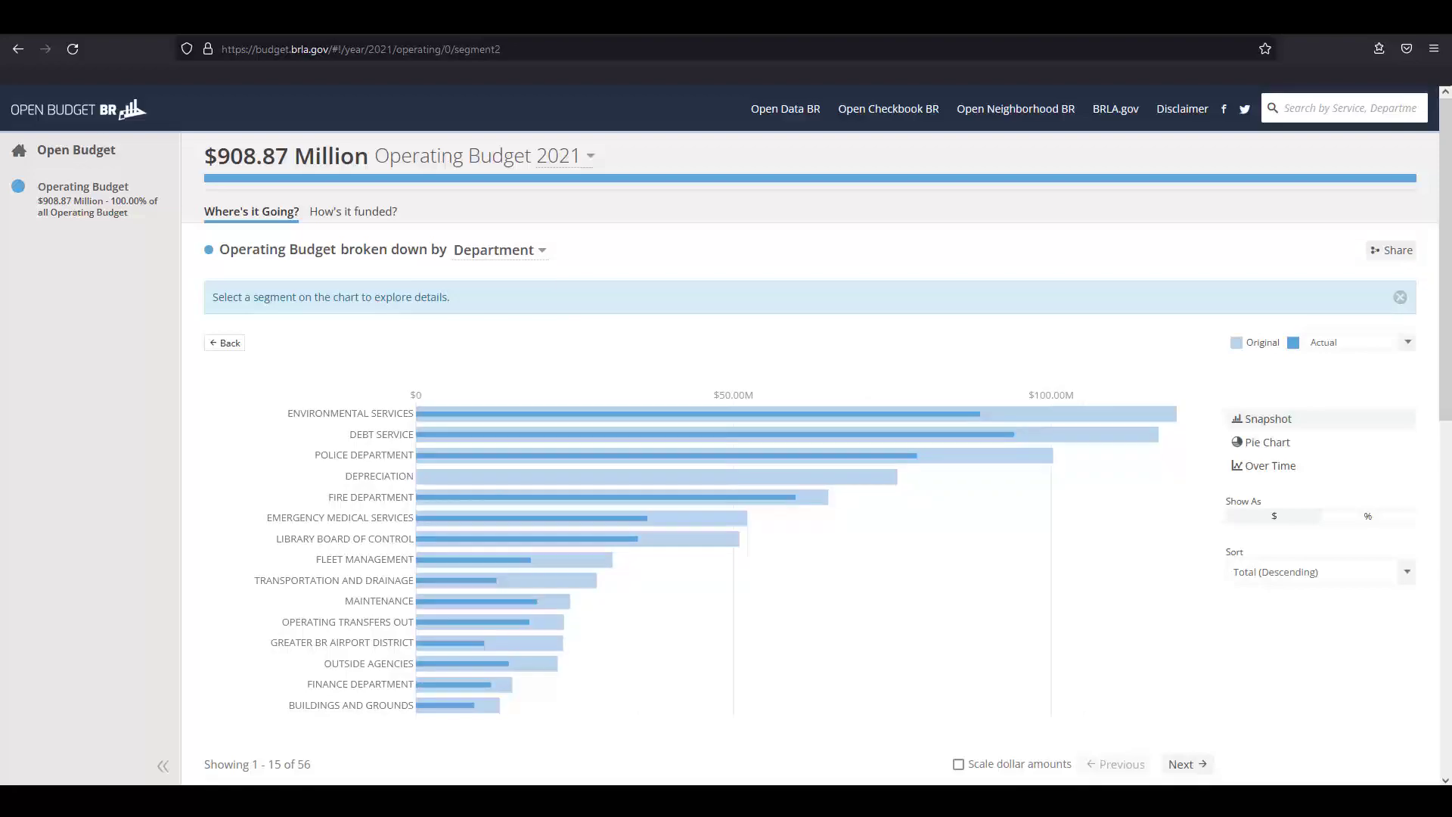
pyautogui.press('Down')
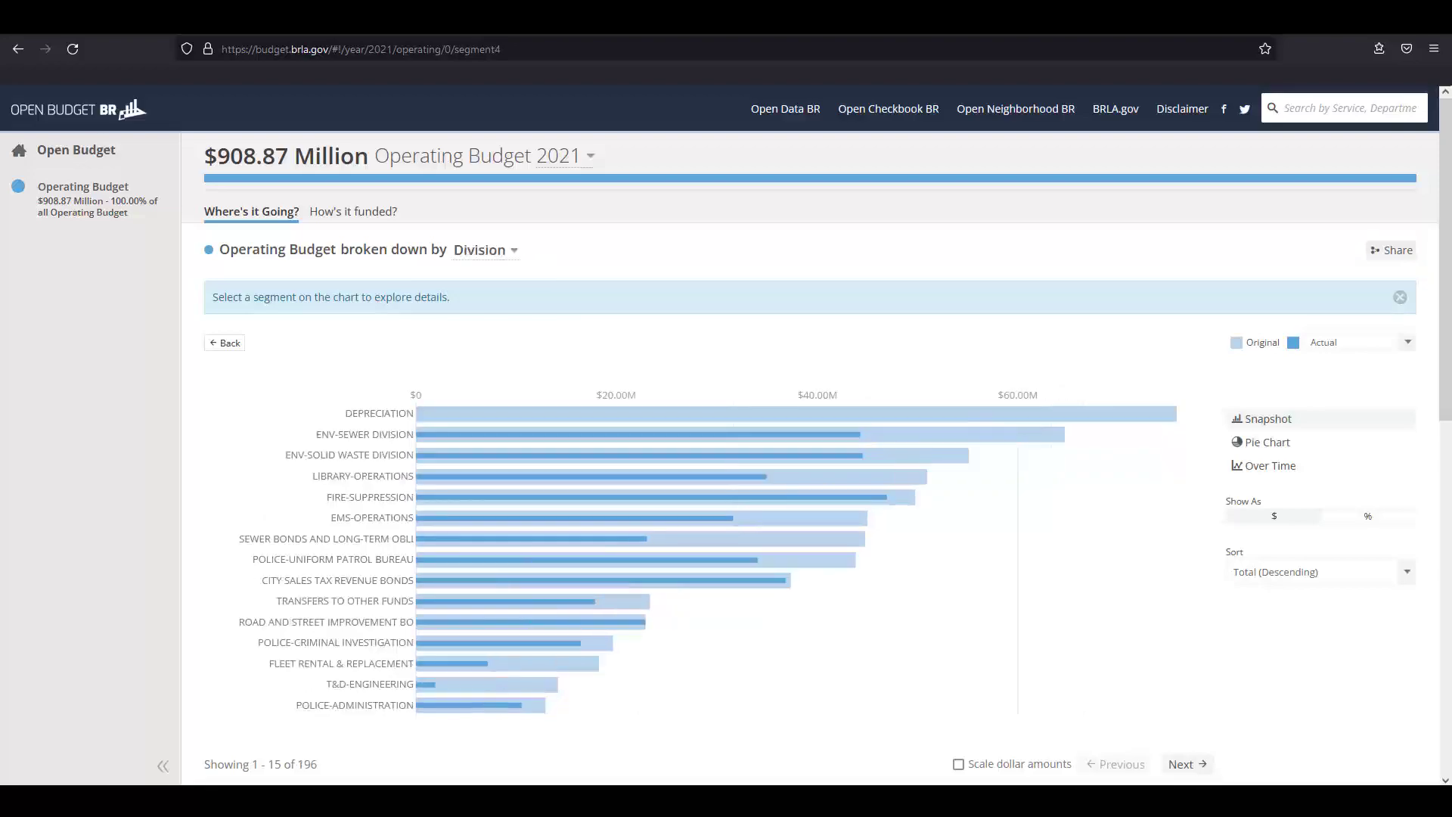
pyautogui.press('Down')
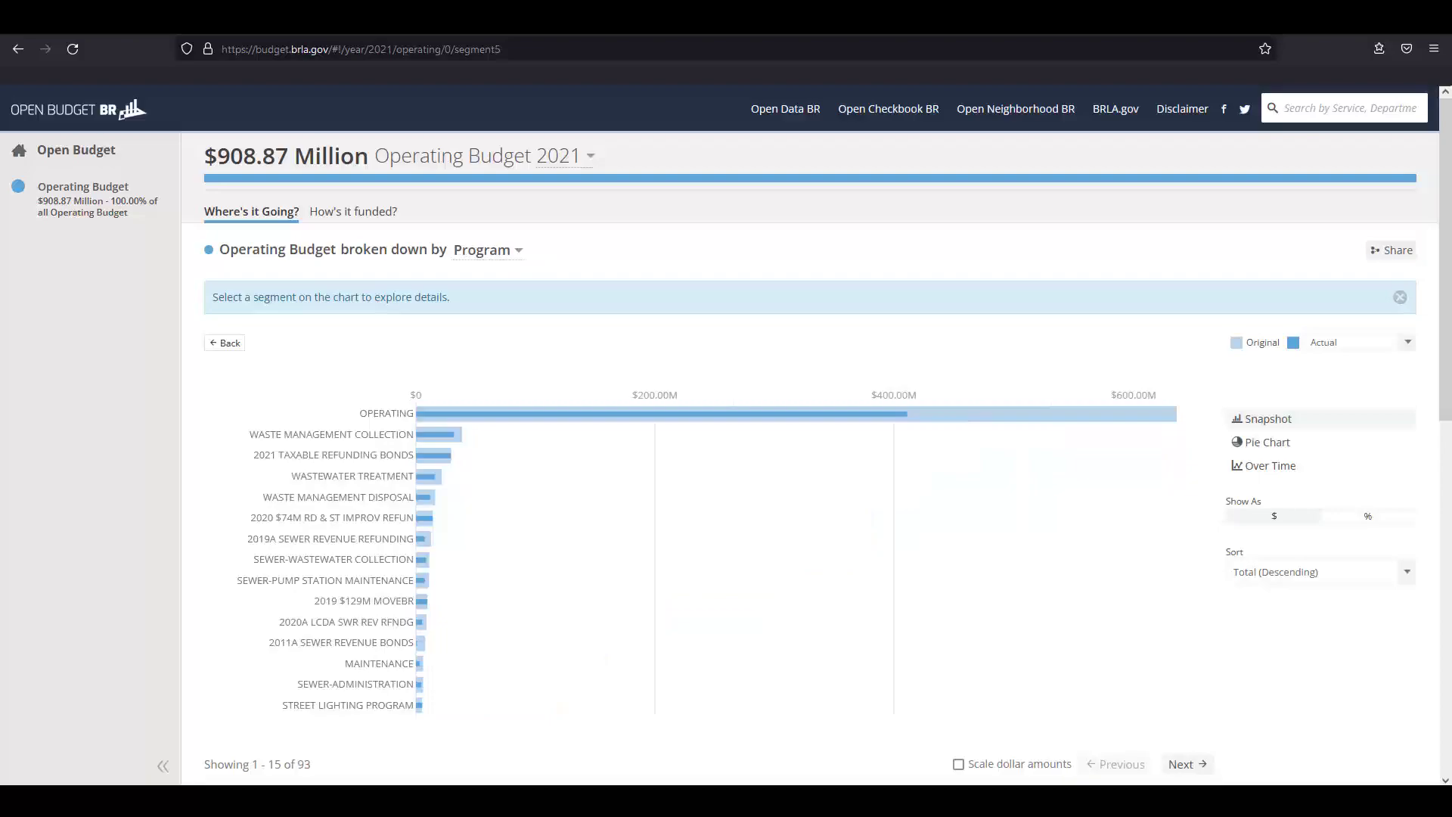
pyautogui.press('Down')
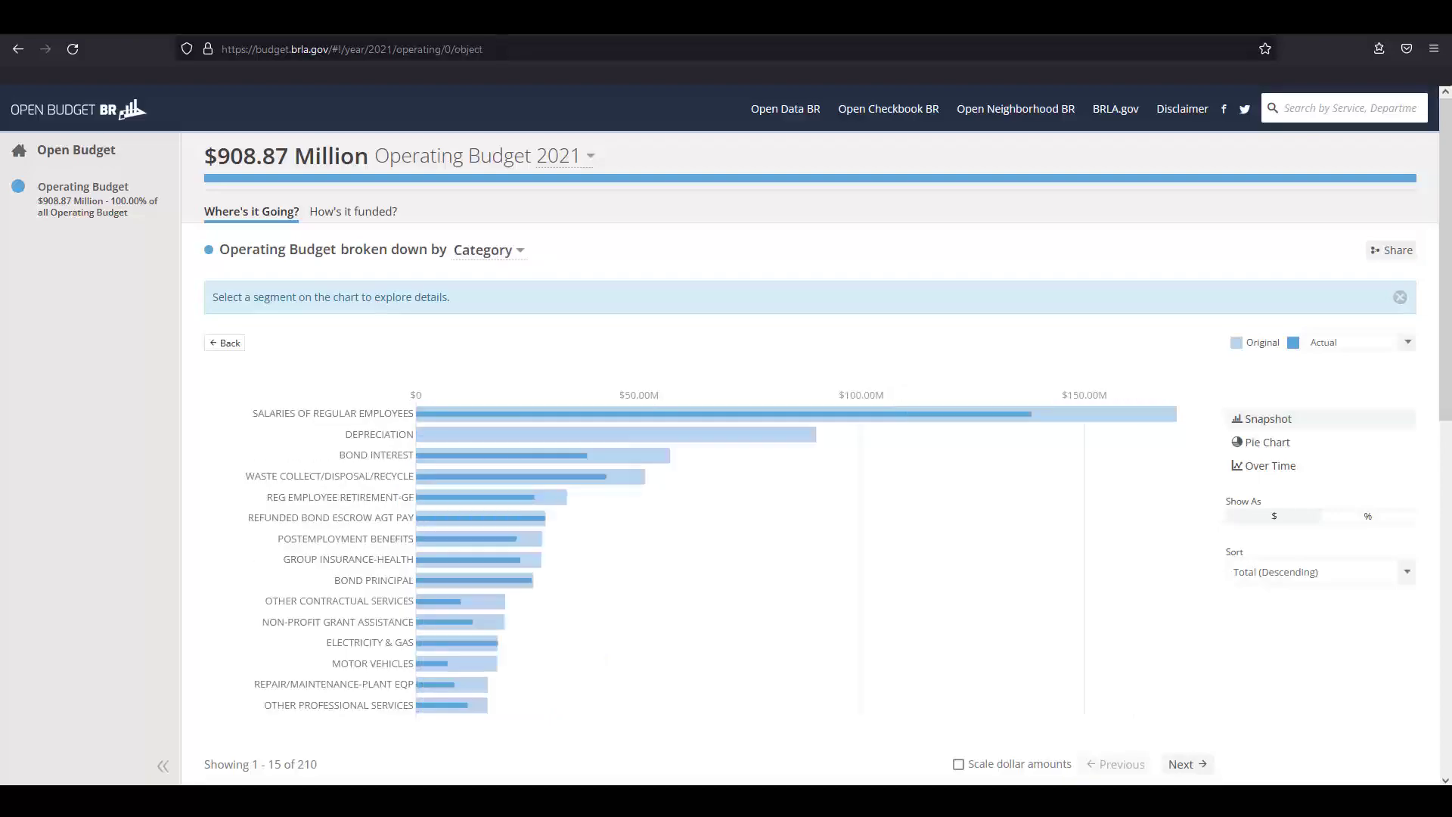
pyautogui.press('Down')
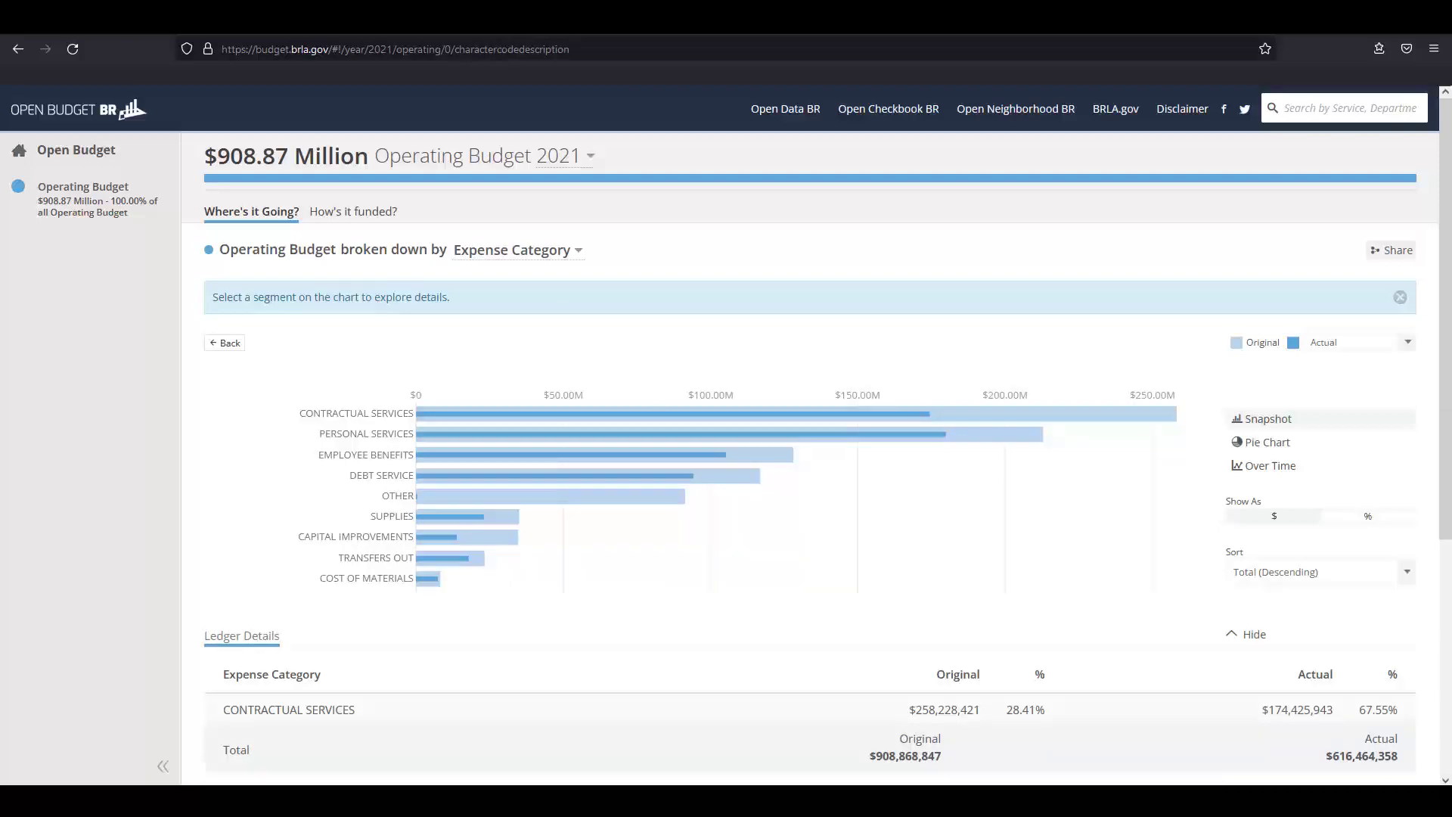
pyautogui.press('d')
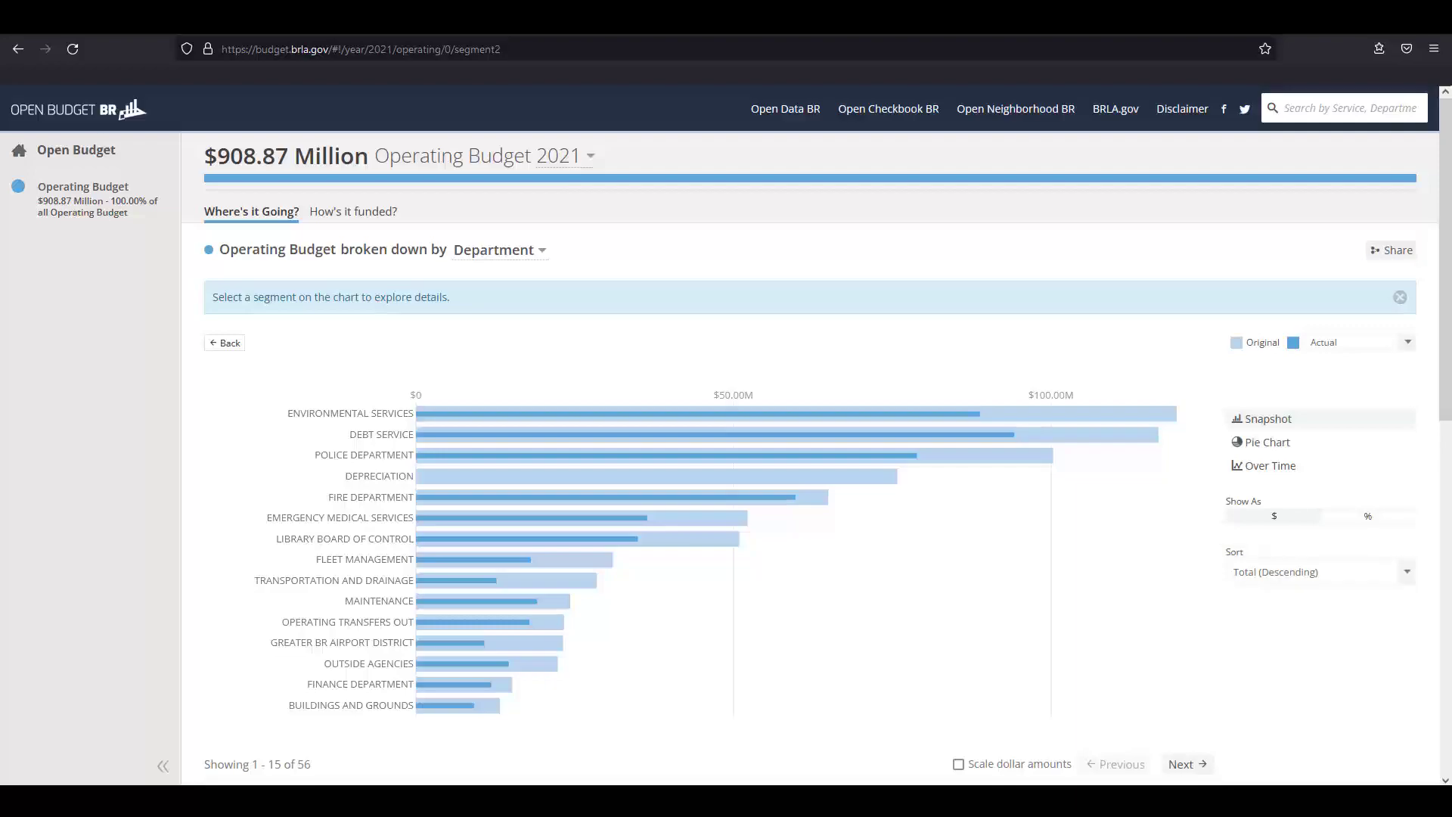
# Sort departments by Total ascending, then A-Z, and finally by Actual amounts.
pyautogui.click(1407, 577)
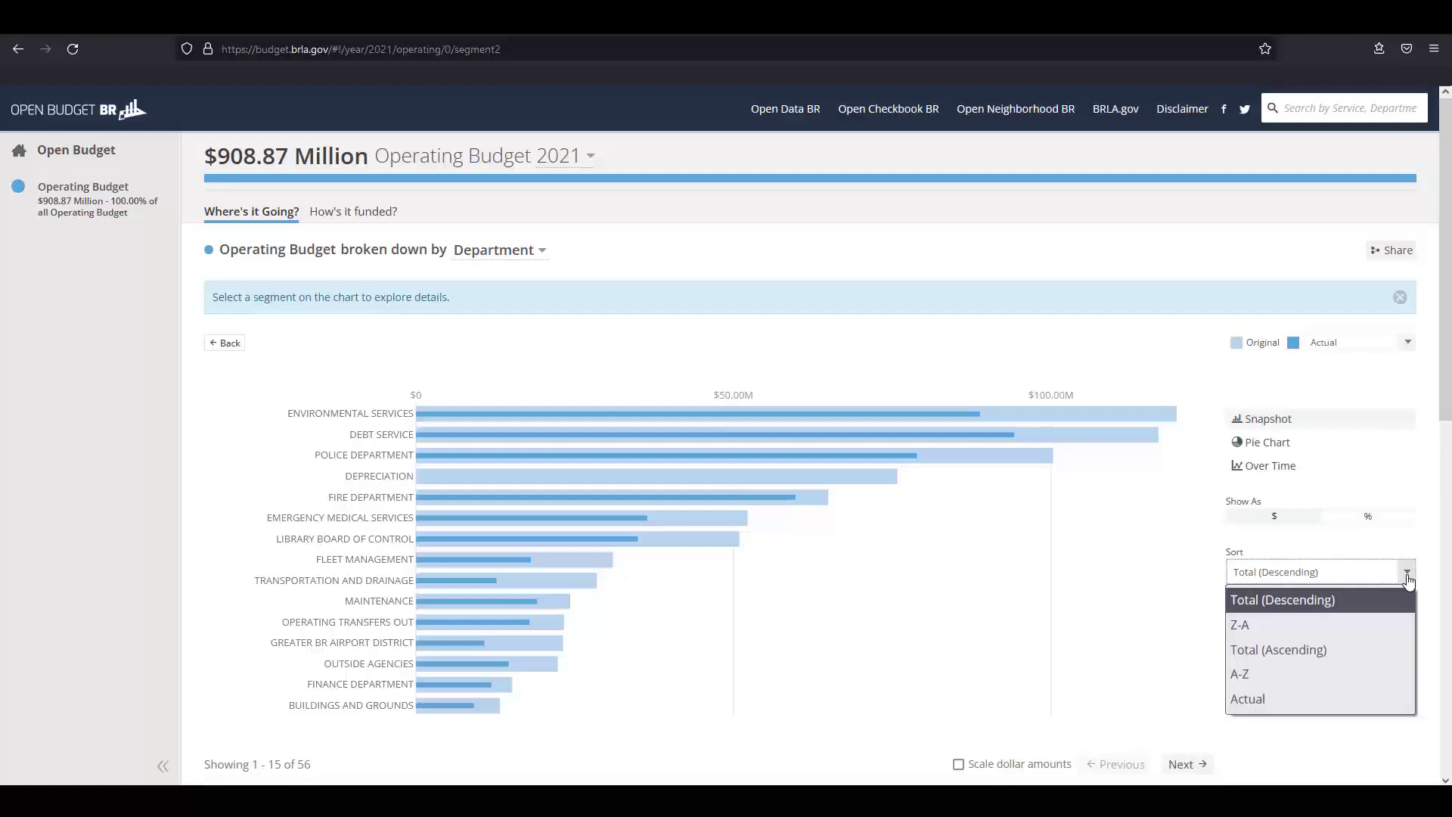
pyautogui.click(1278, 650)
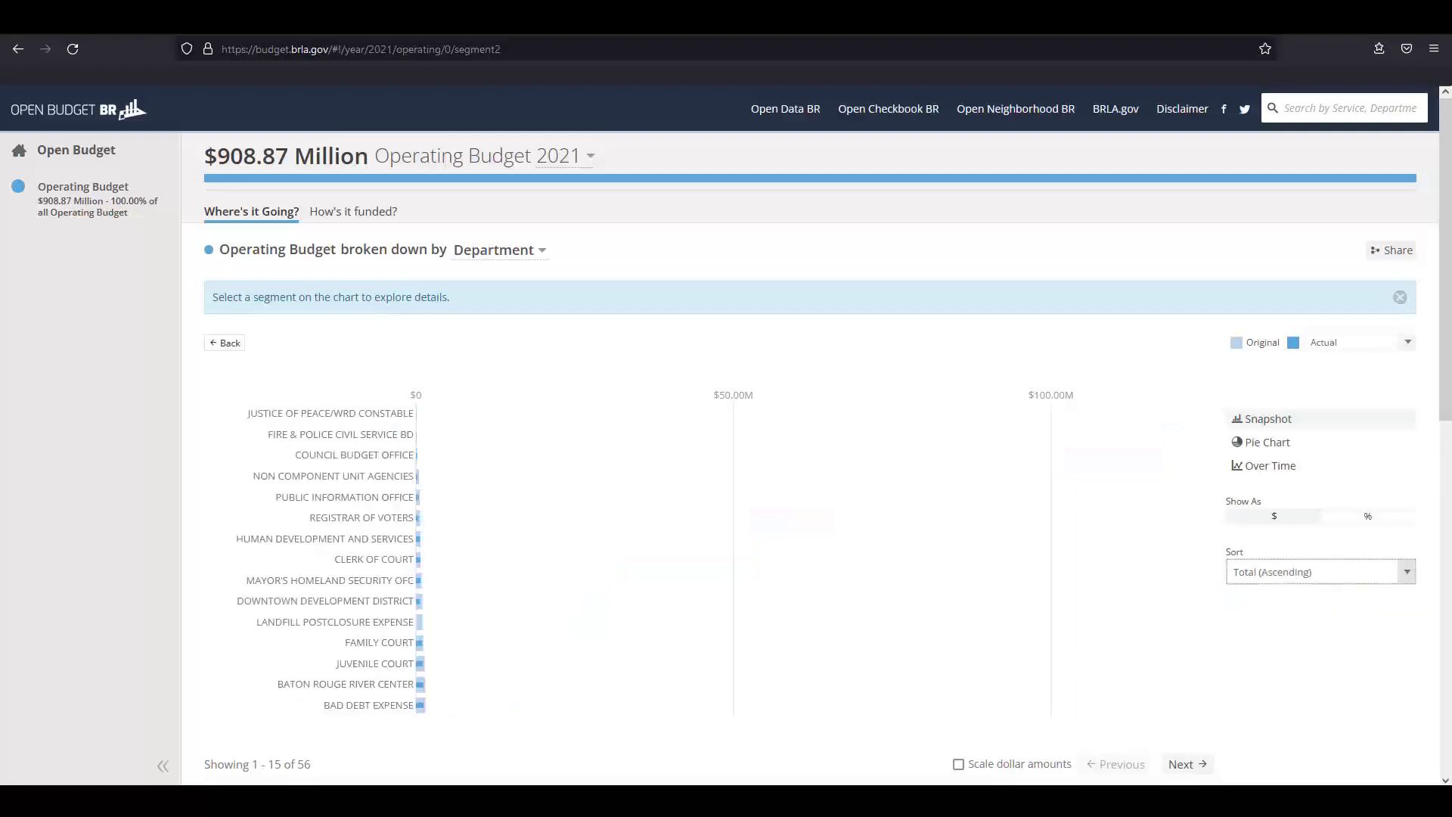
pyautogui.press('Down')
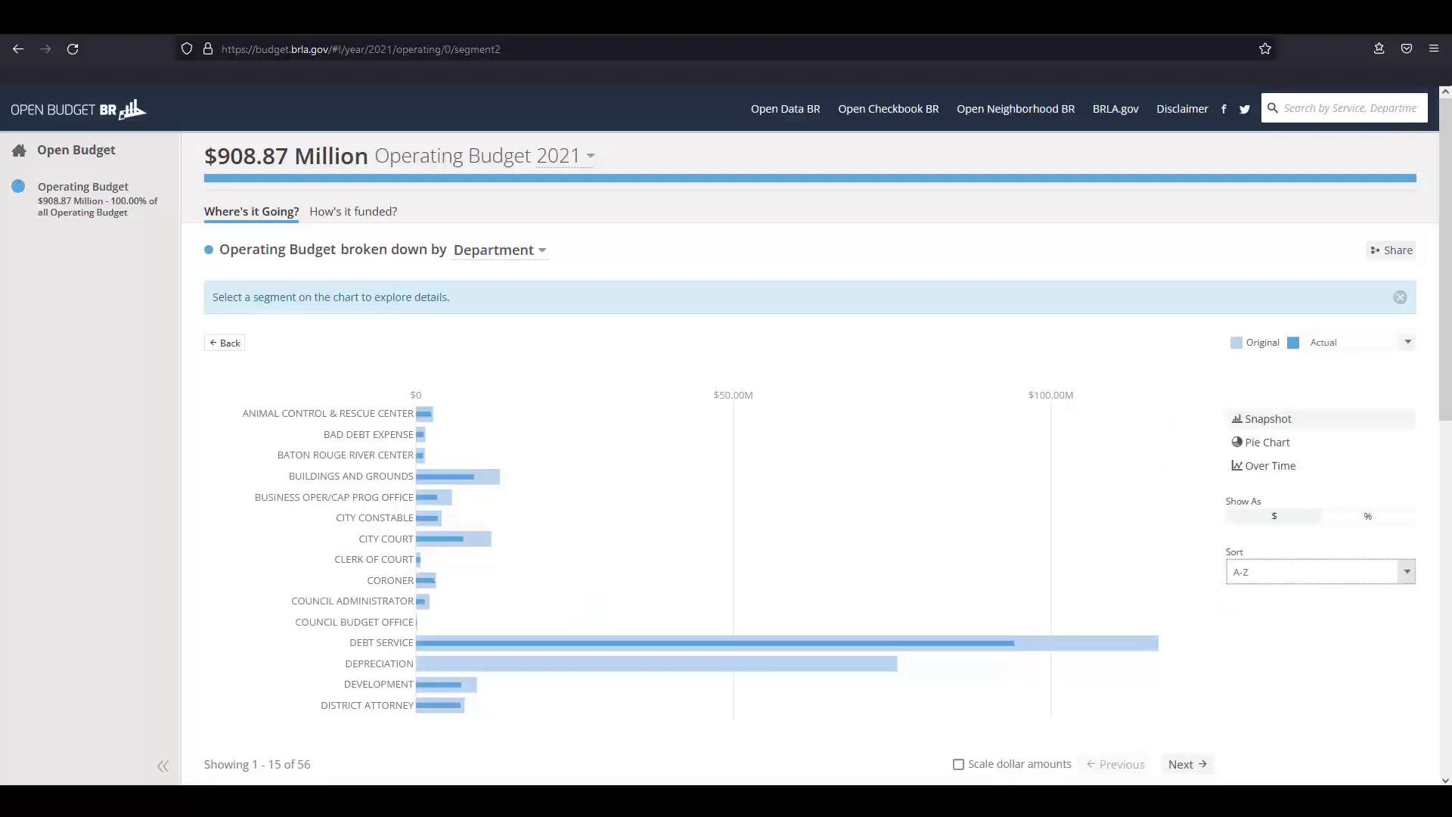
pyautogui.click(1392, 572)
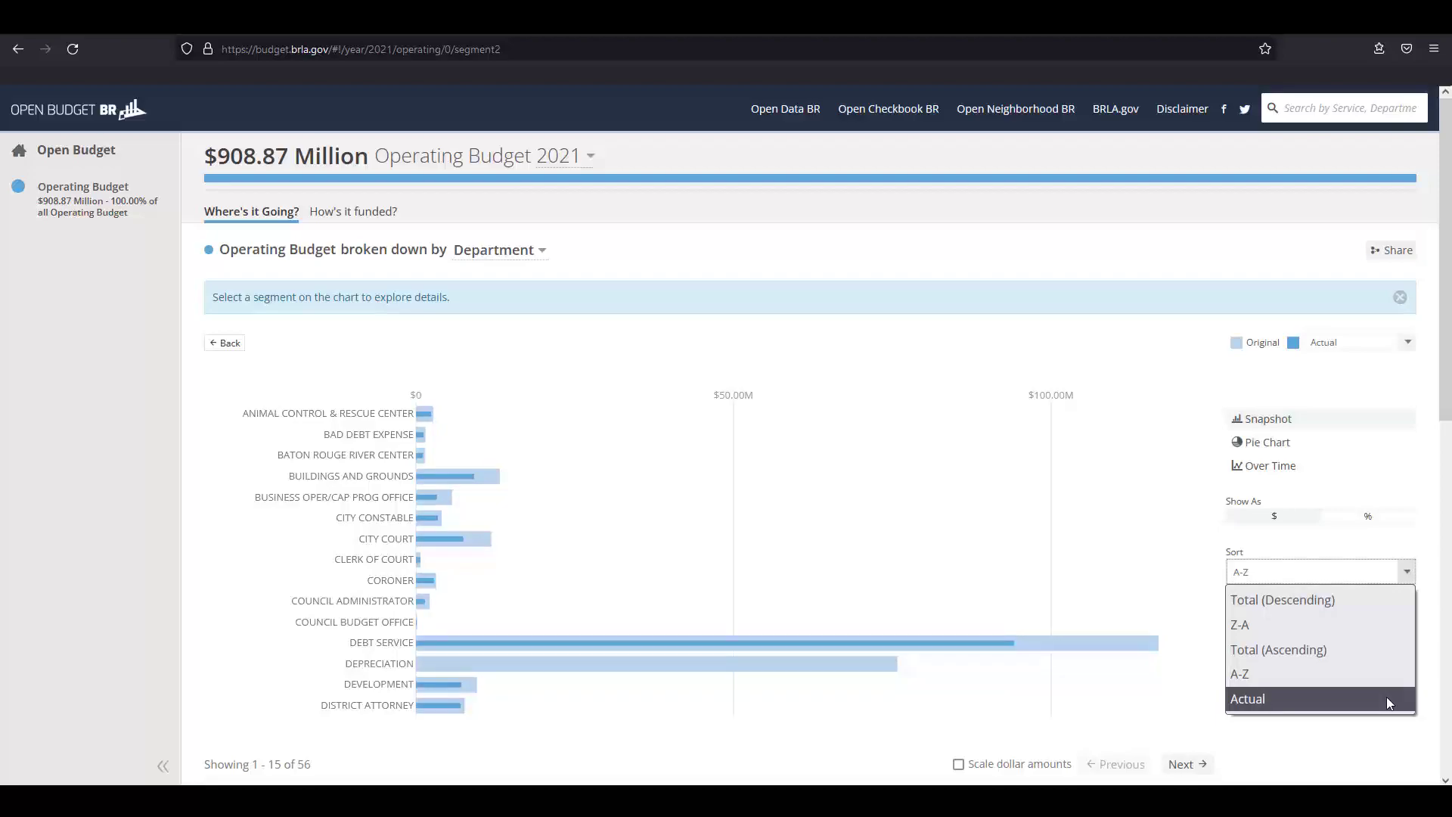
pyautogui.click(1387, 697)
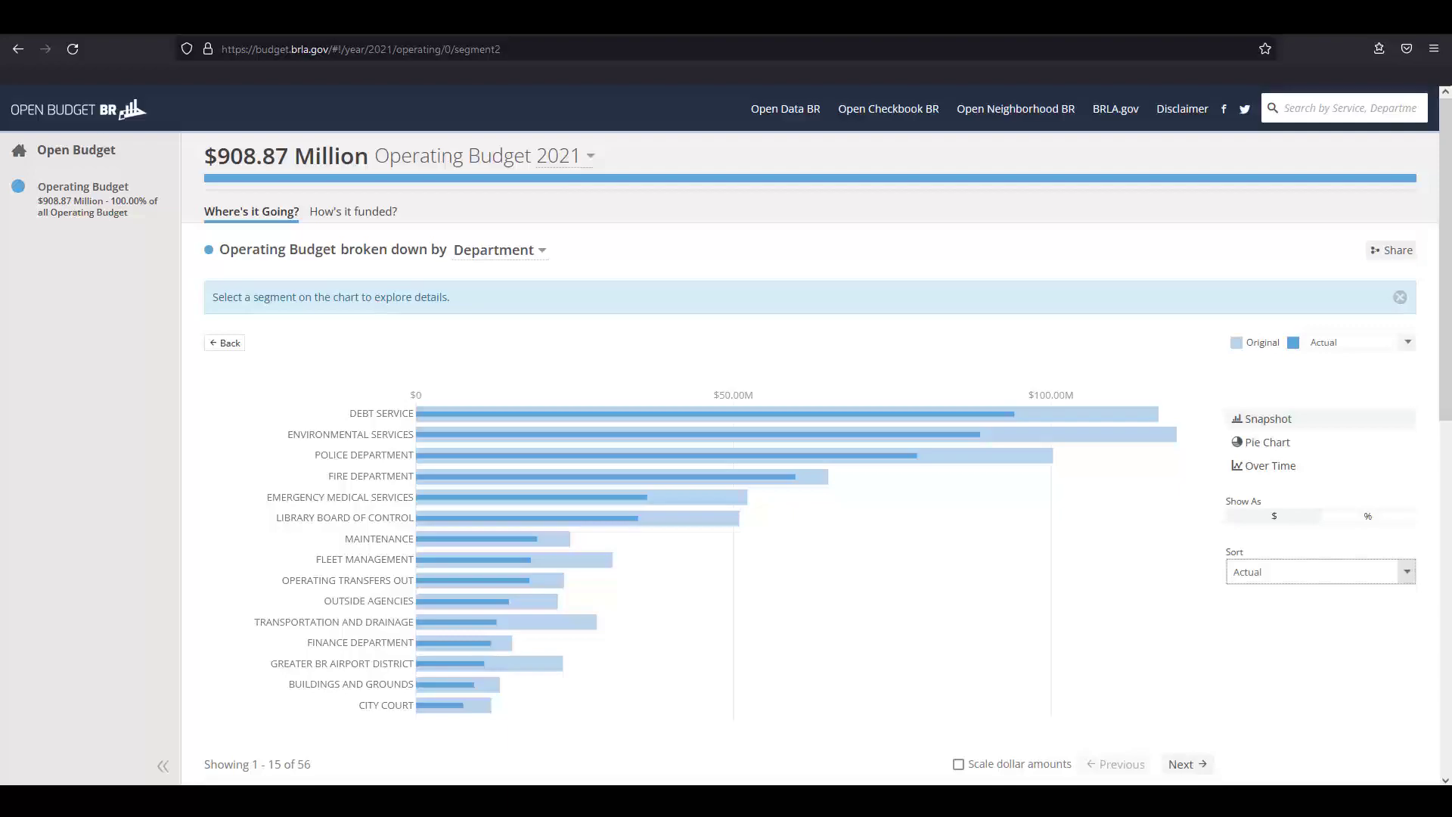
pyautogui.moveTo(1147, 438)
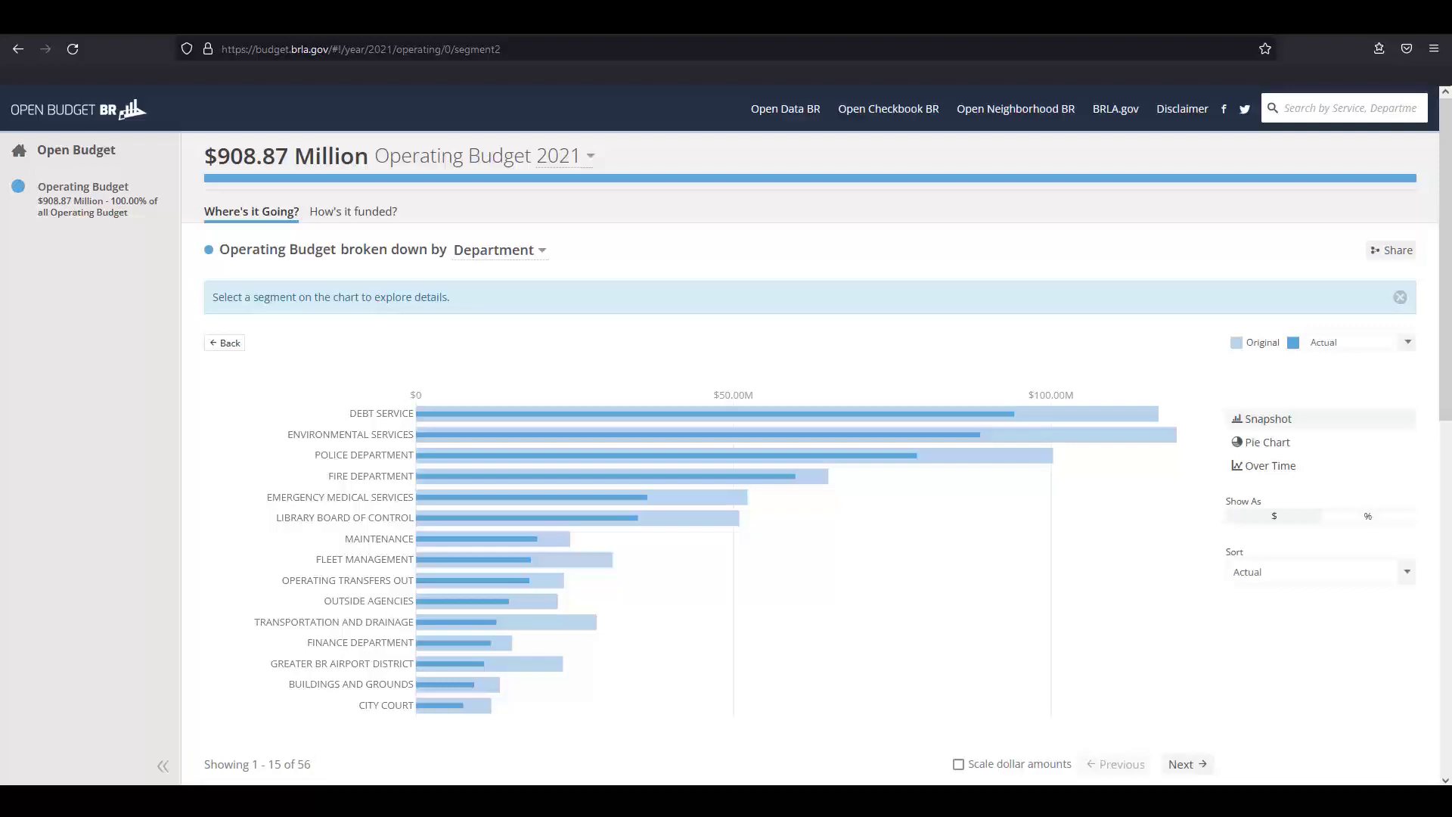
# Page to departments 16–30, return to the first page, and show amounts as percentages.
pyautogui.click(1212, 769)
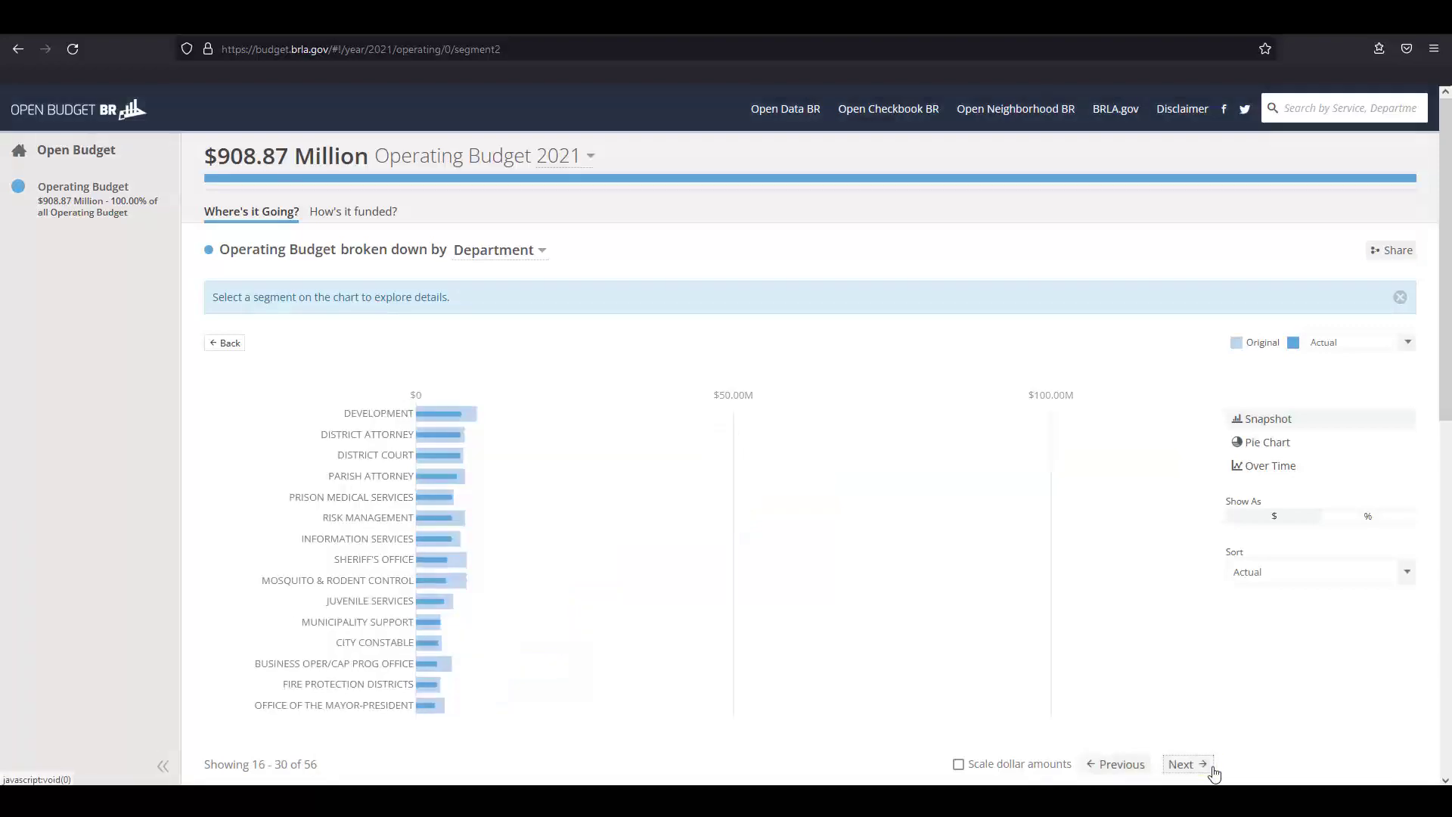
pyautogui.click(959, 765)
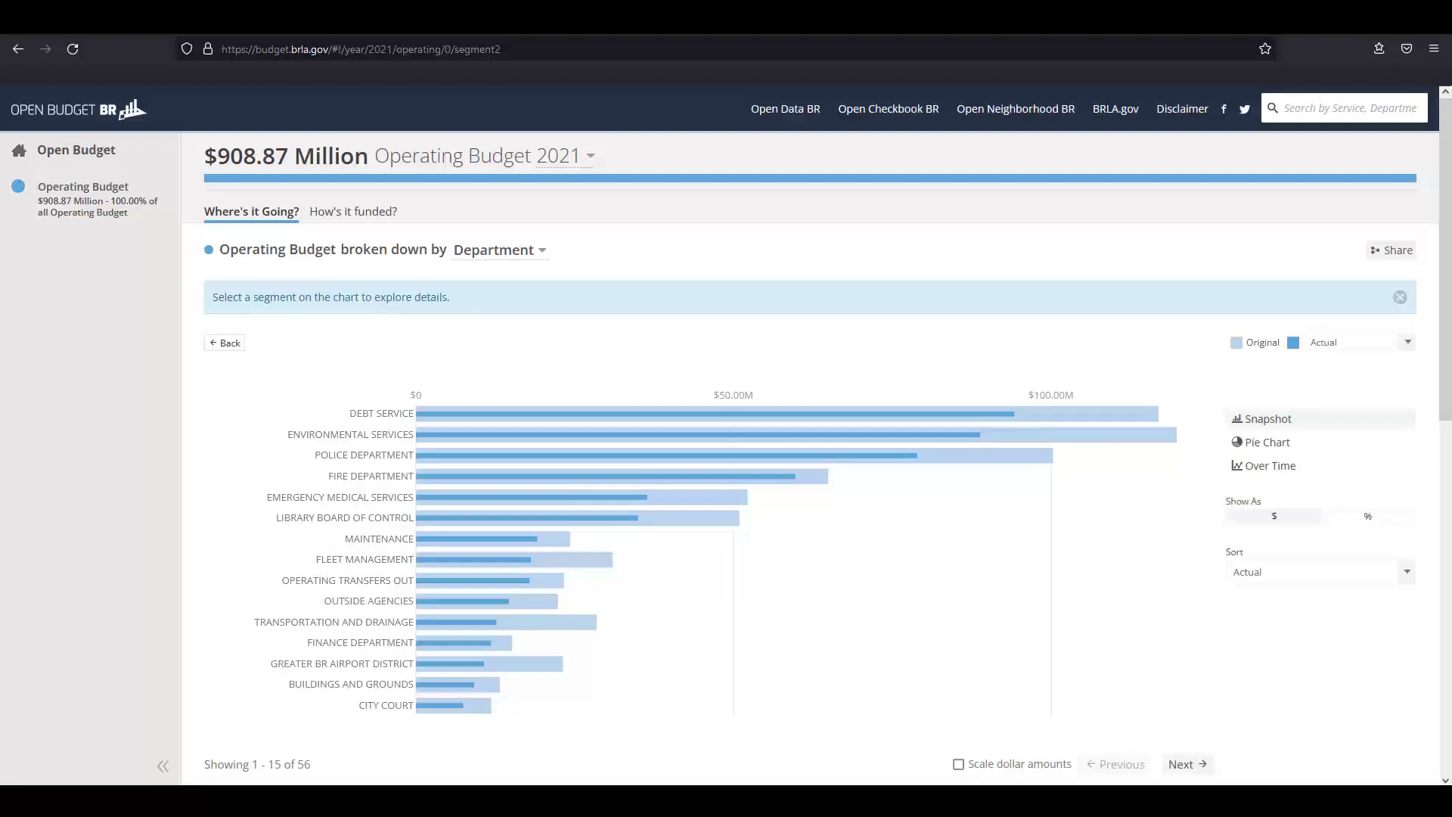
pyautogui.click(1387, 519)
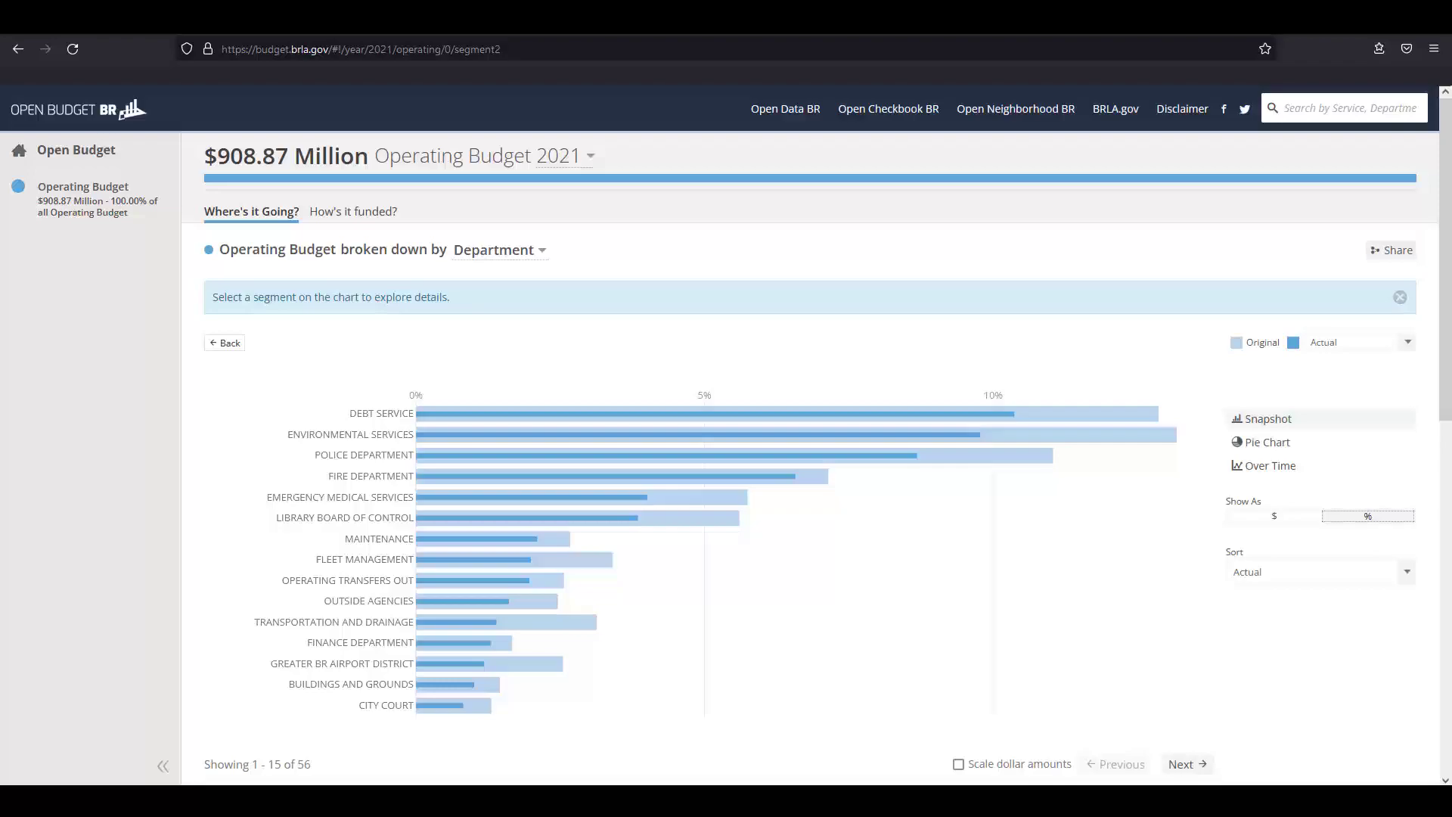
# Show departments as a pie chart of Actual amounts with Other expanded.
pyautogui.click(1361, 444)
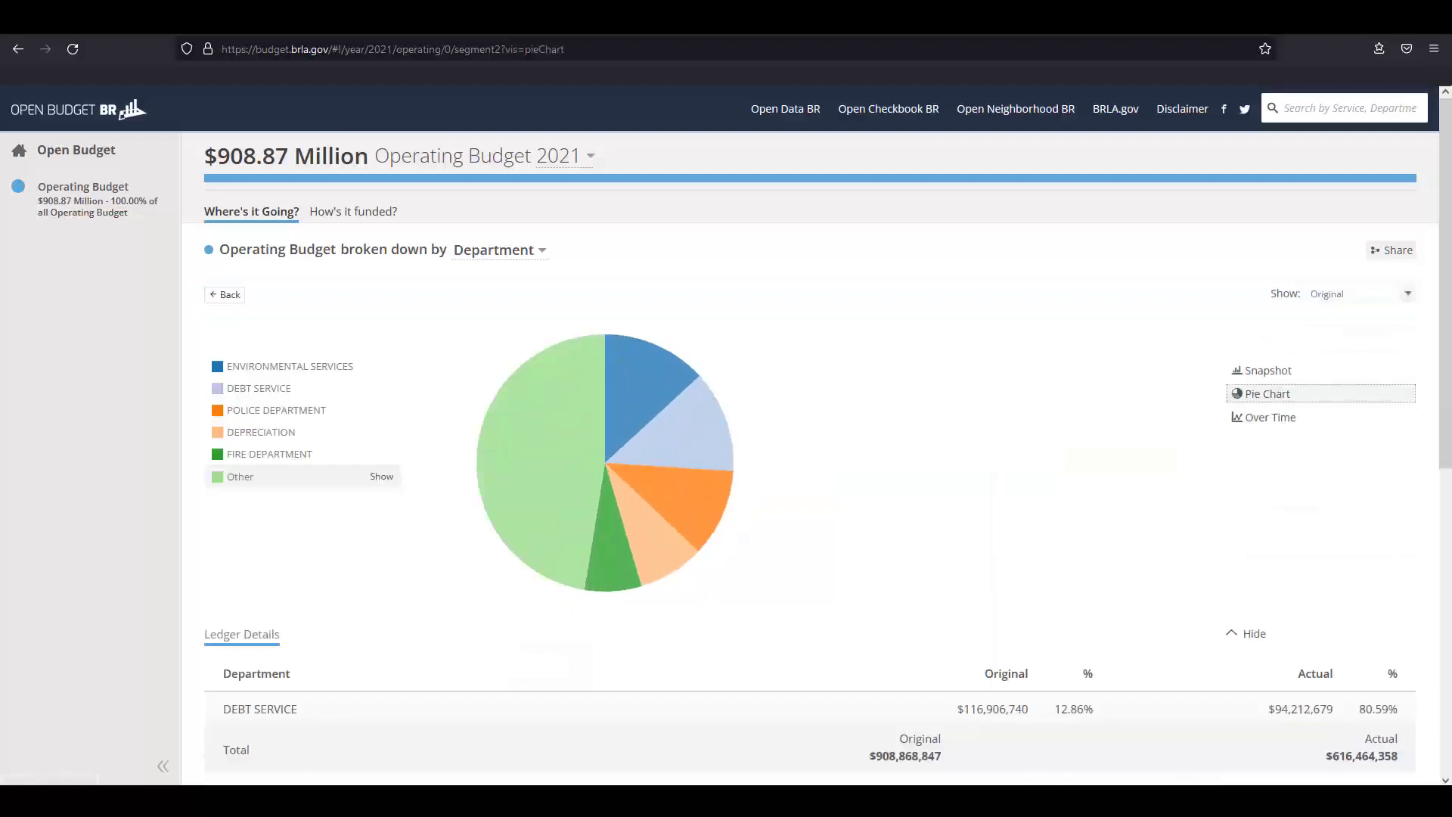
pyautogui.click(390, 488)
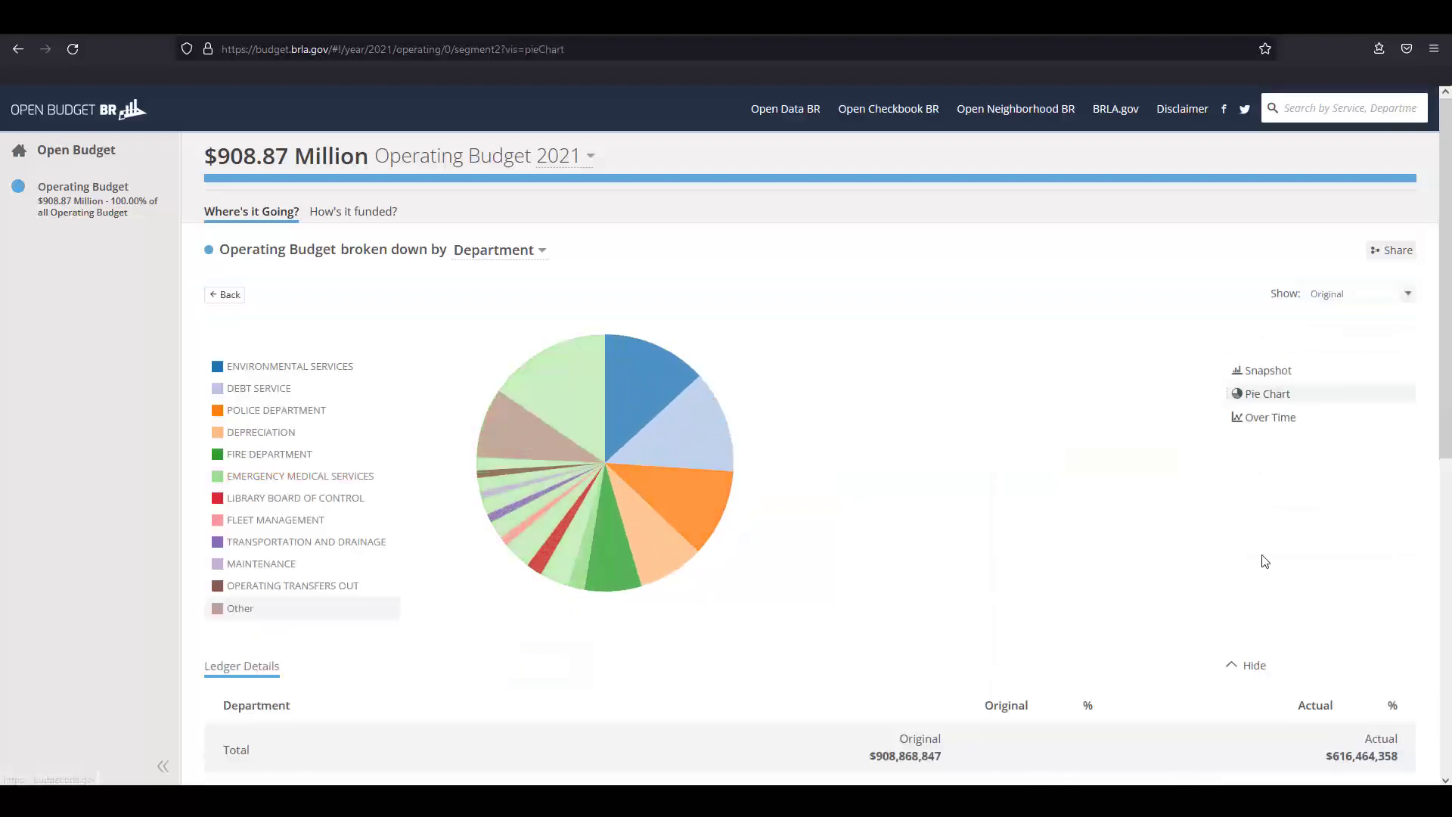
pyautogui.click(1408, 295)
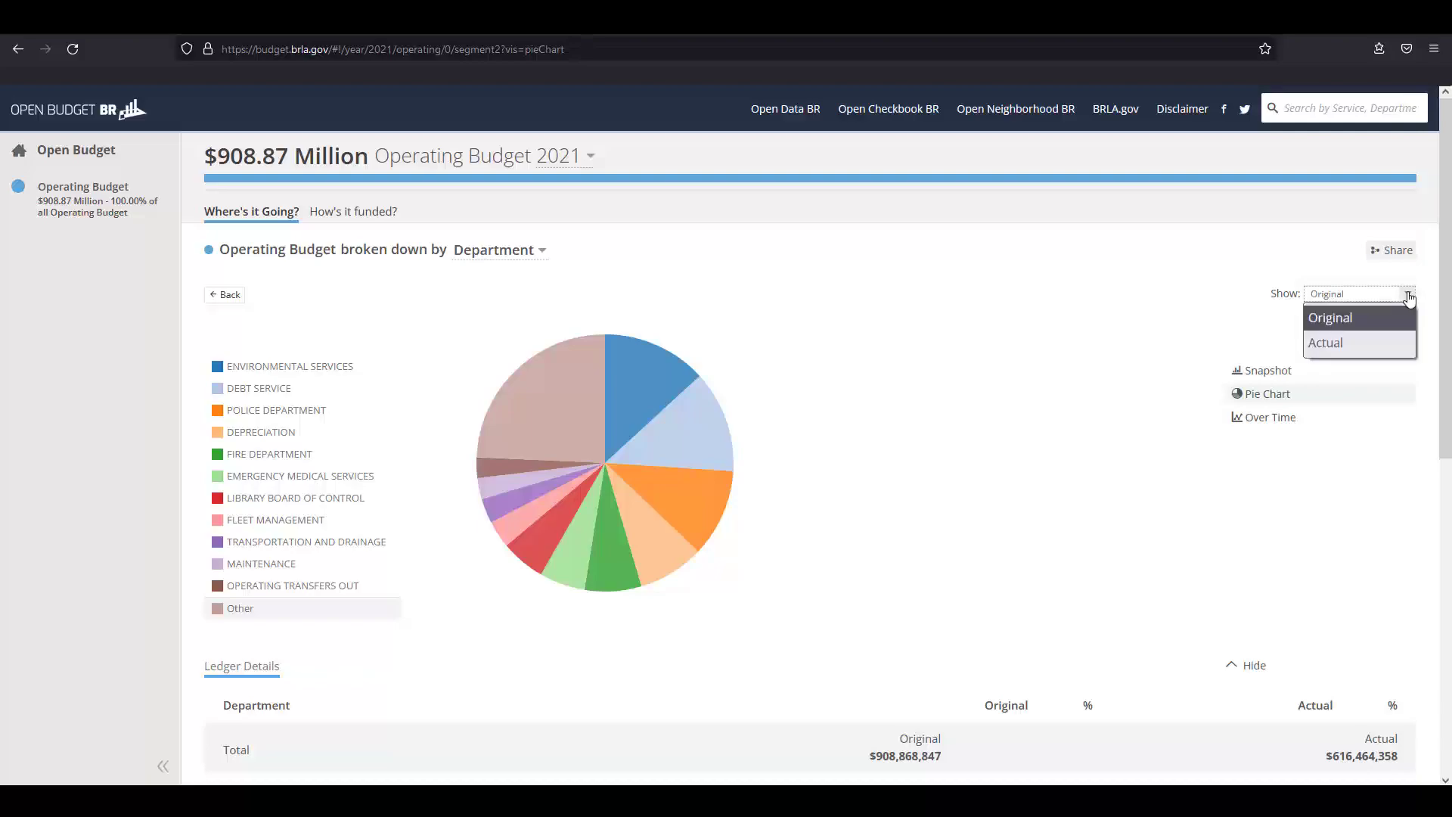
pyautogui.click(1354, 343)
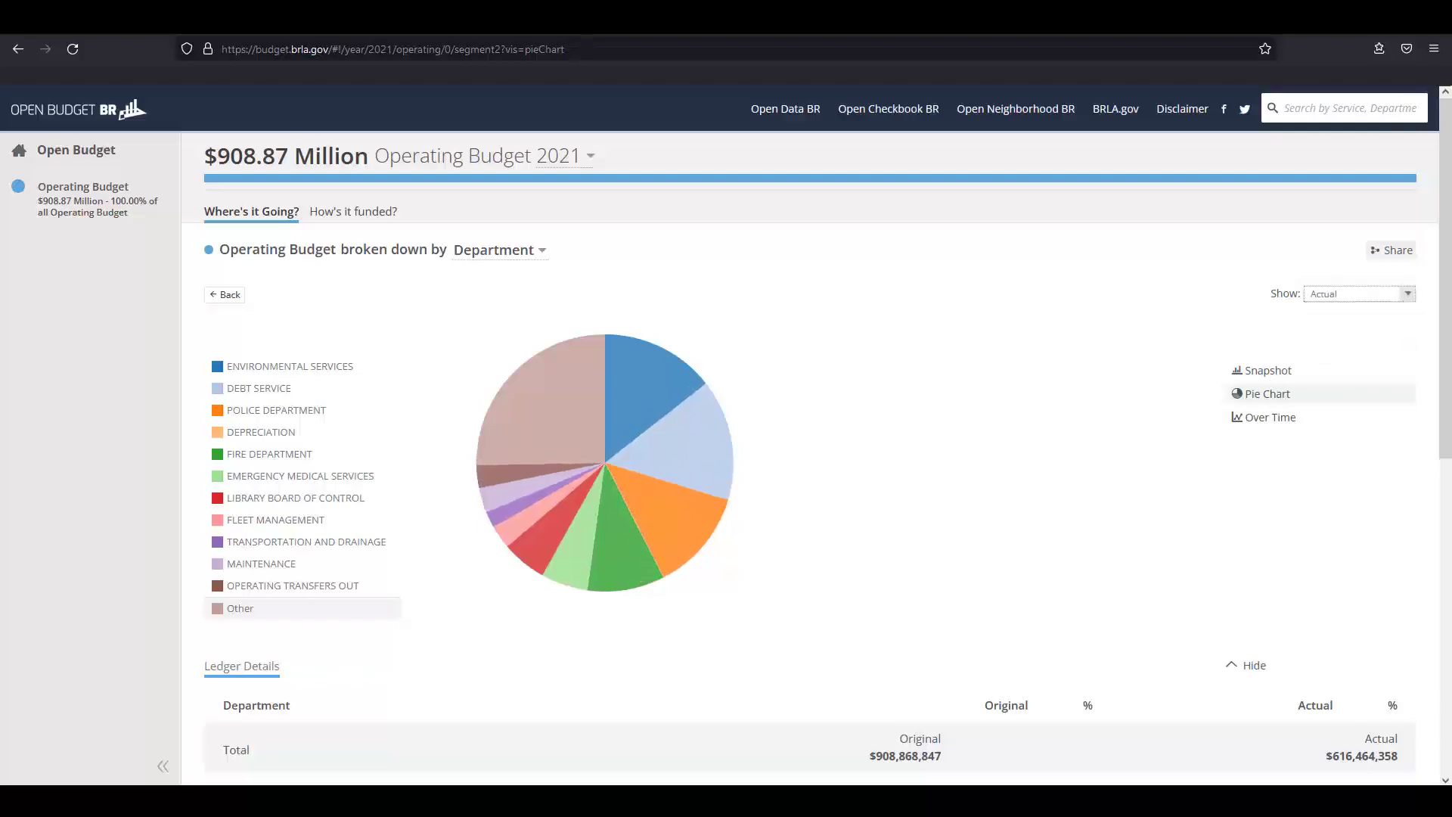
# Switch to Over Time, hiding Total and adding City Court, Mosquito & Rodent Control, Information Services.
pyautogui.click(1332, 418)
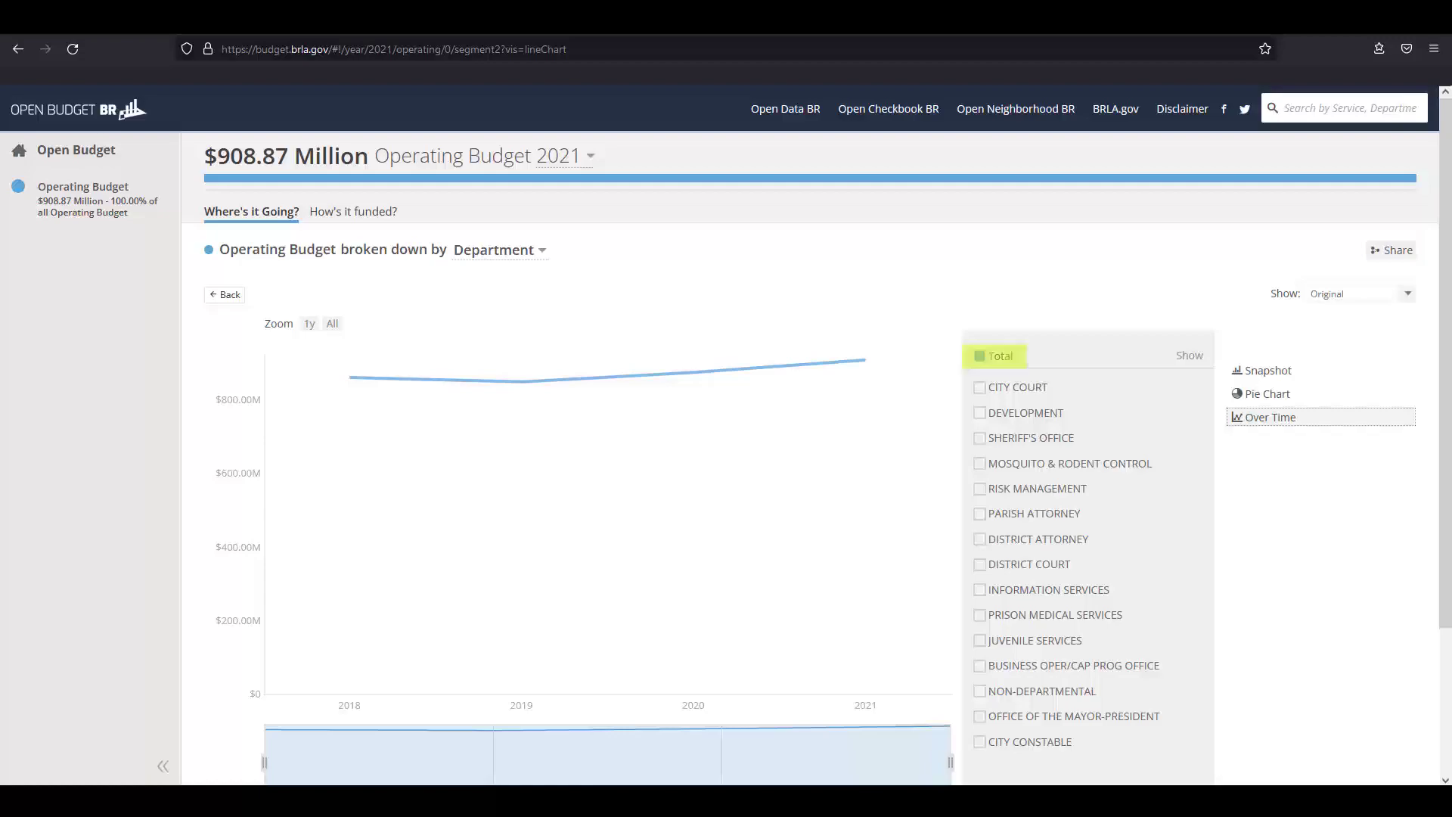
pyautogui.click(979, 359)
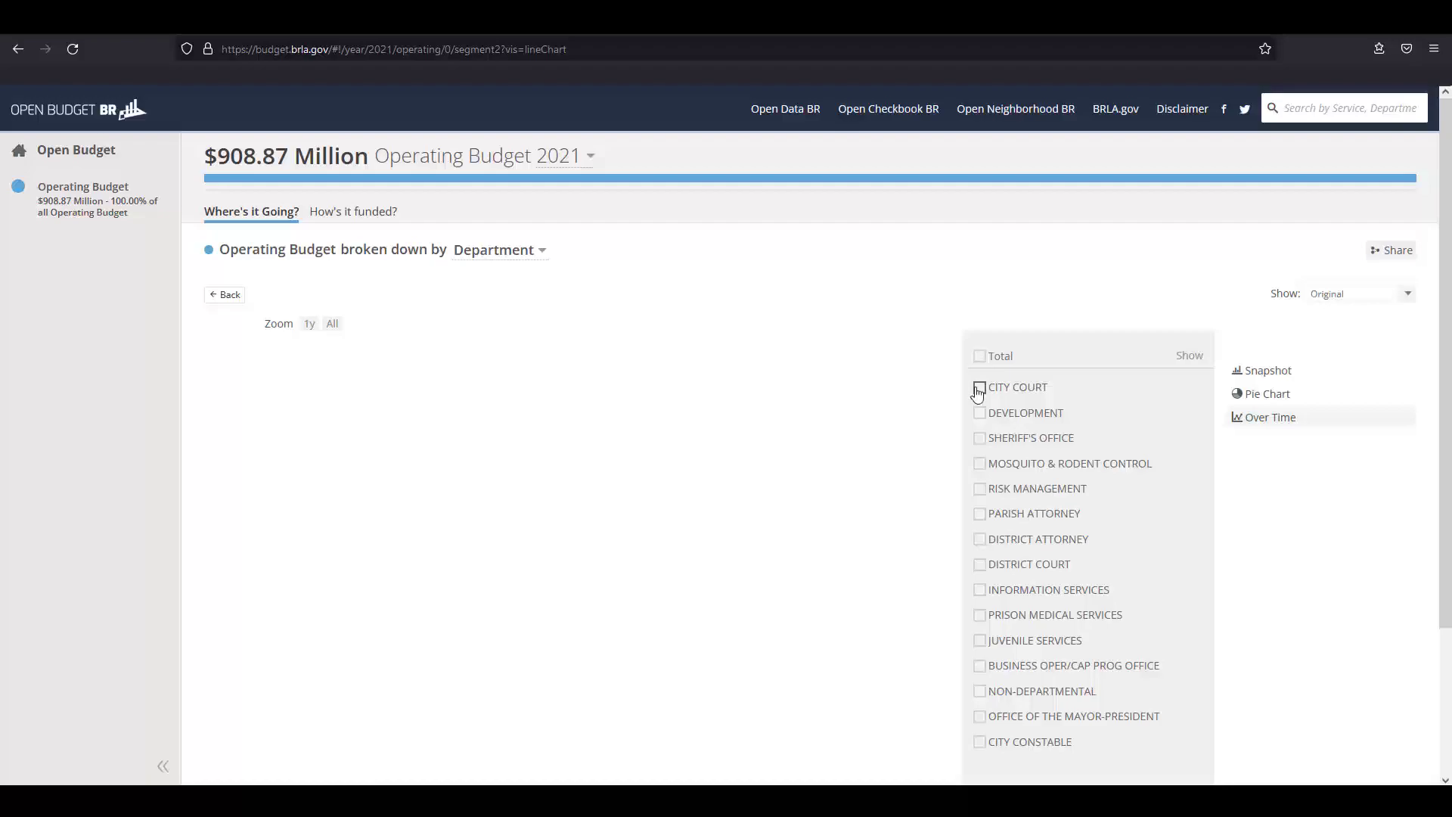
pyautogui.click(980, 388)
pyautogui.click(980, 467)
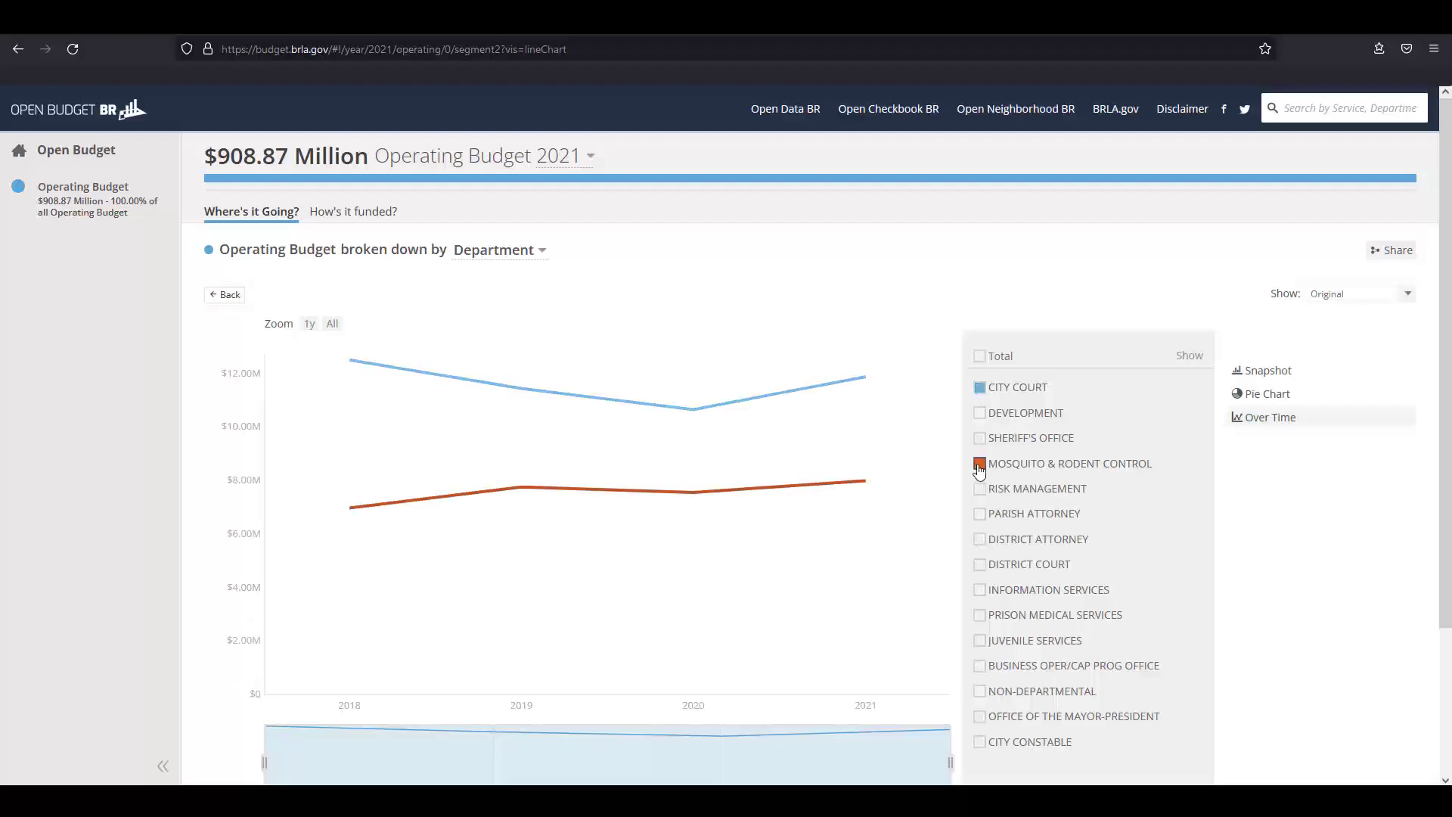
pyautogui.click(980, 591)
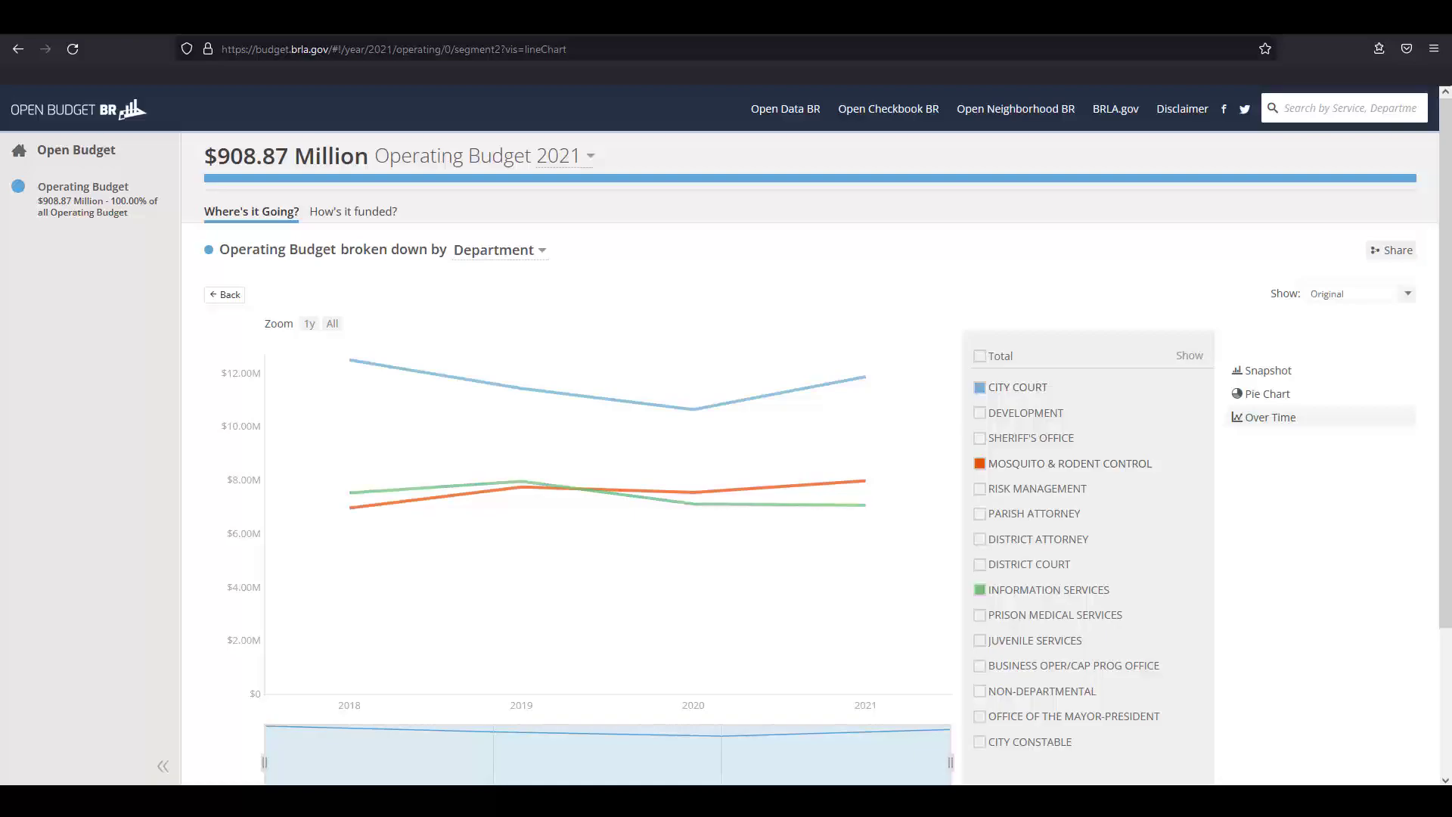
# Plot Actual amounts for 2018–2021 and keep the Total line excluded.
pyautogui.click(1408, 298)
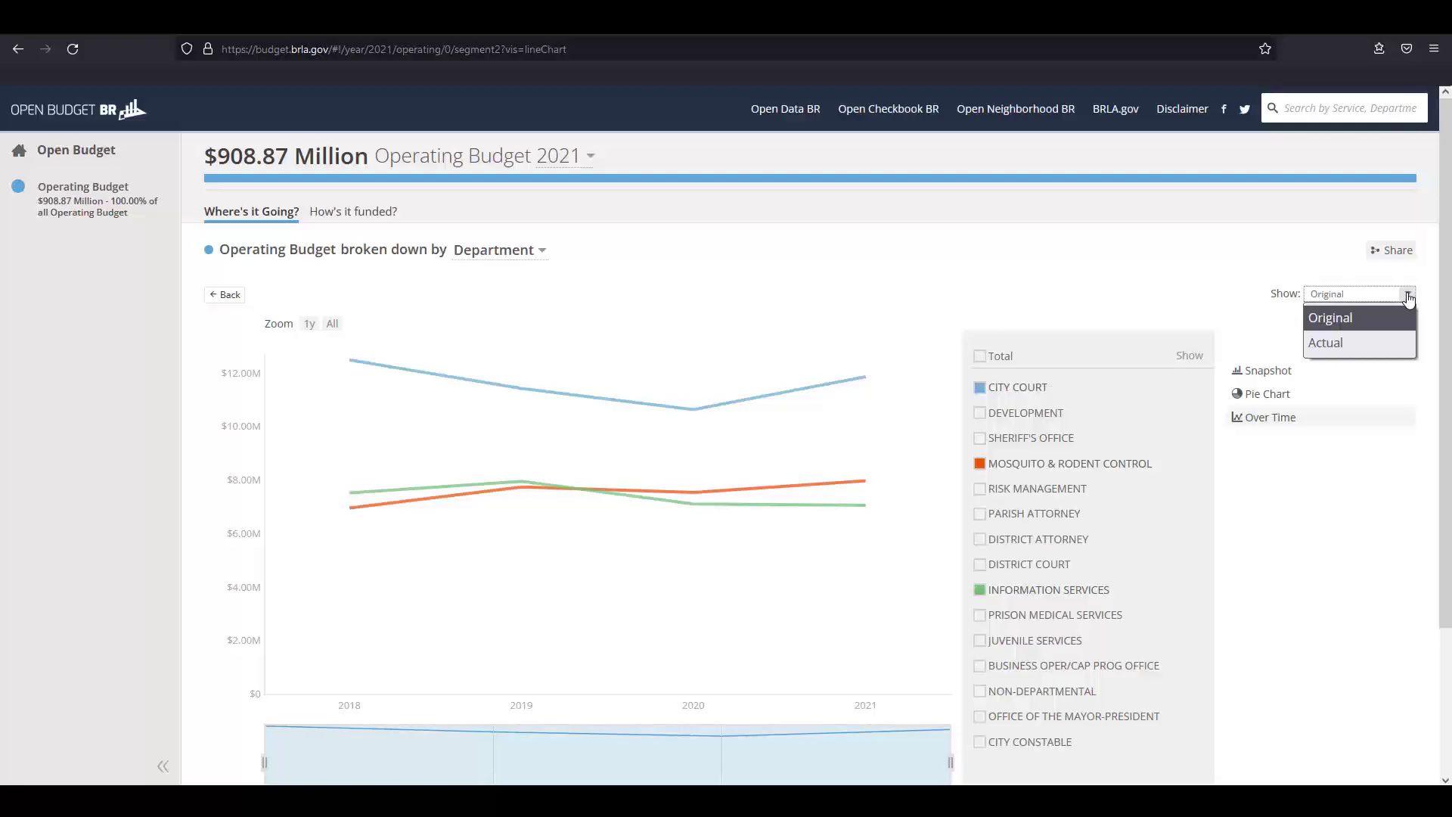
pyautogui.click(1326, 342)
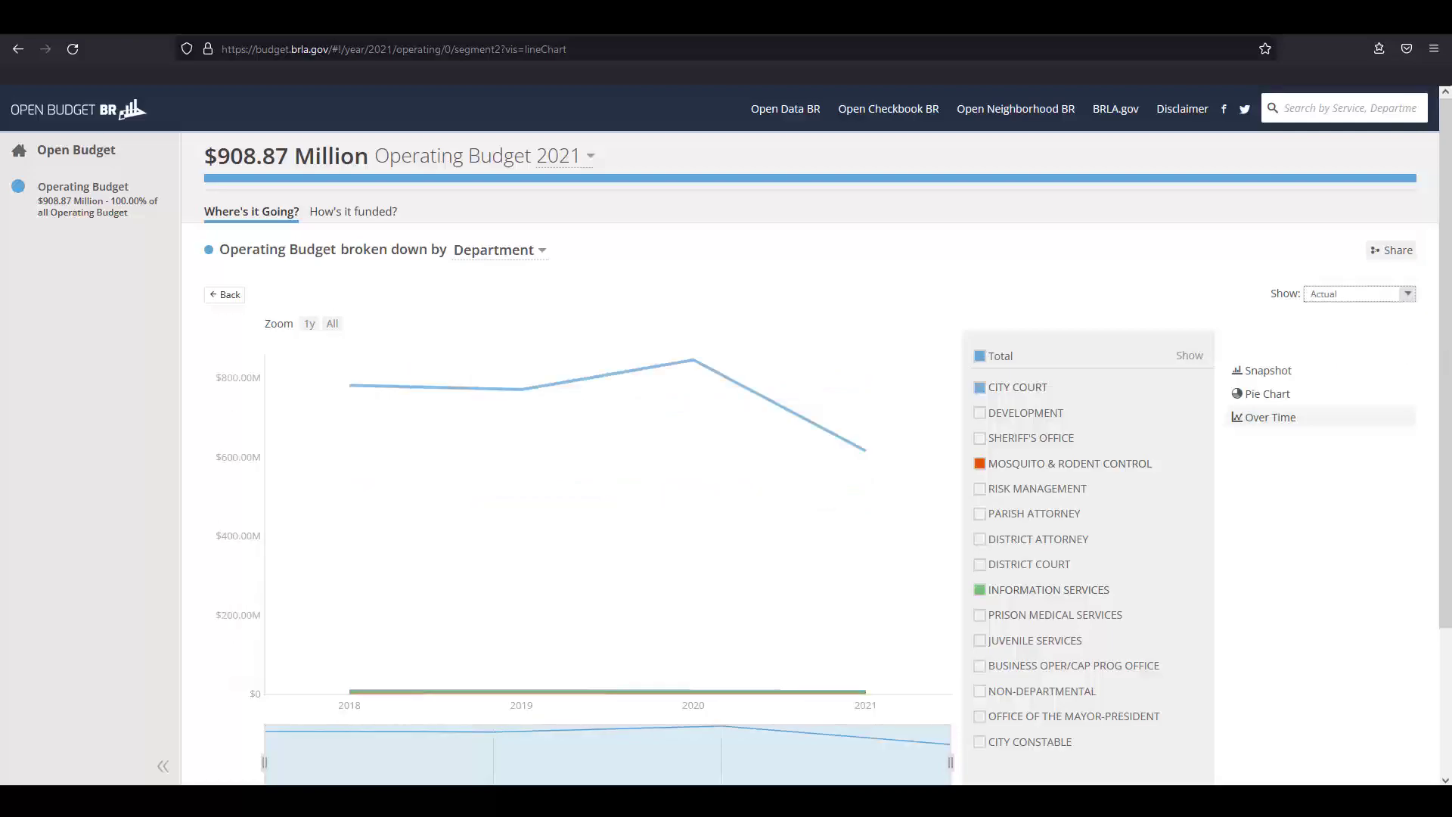
pyautogui.click(980, 357)
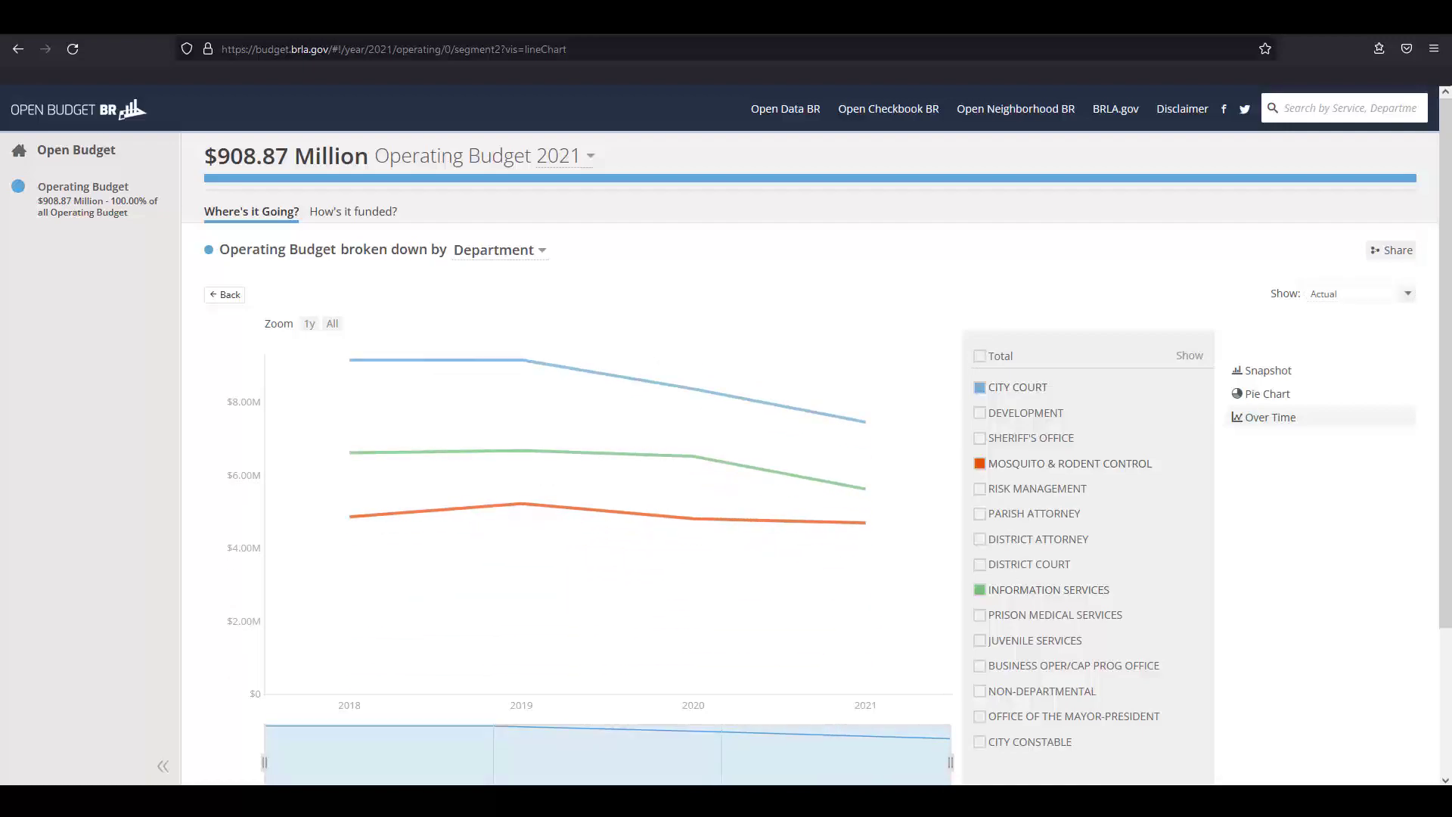
# View the chart's web link and embed iframe code, then close the Share dialog.
pyautogui.click(1391, 251)
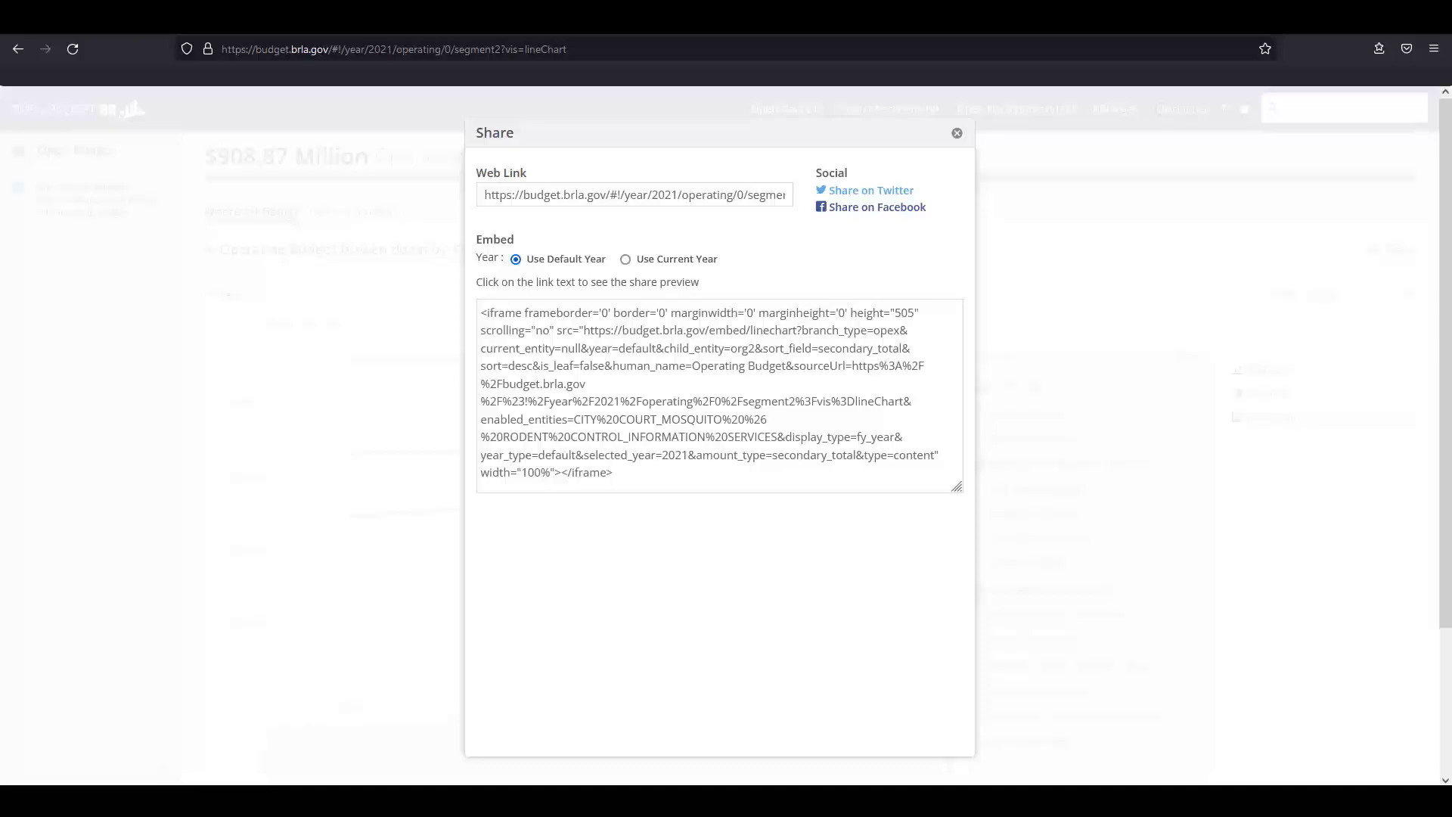
pyautogui.press('Escape')
# Scroll down to the operating budget's department bar chart.
pyautogui.scroll(-3, 1446, 295)
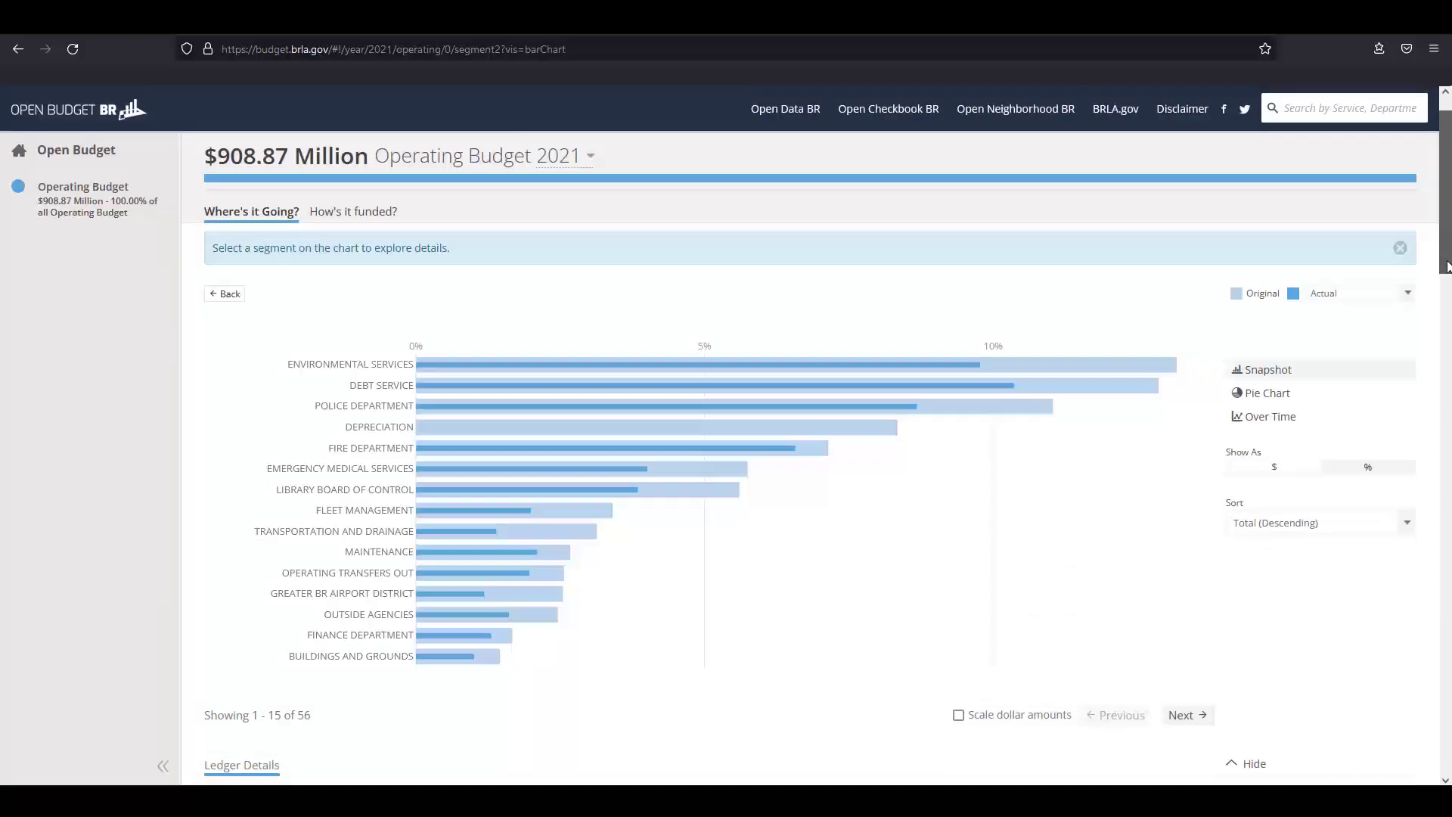
pyautogui.scroll(-5, 1447, 295)
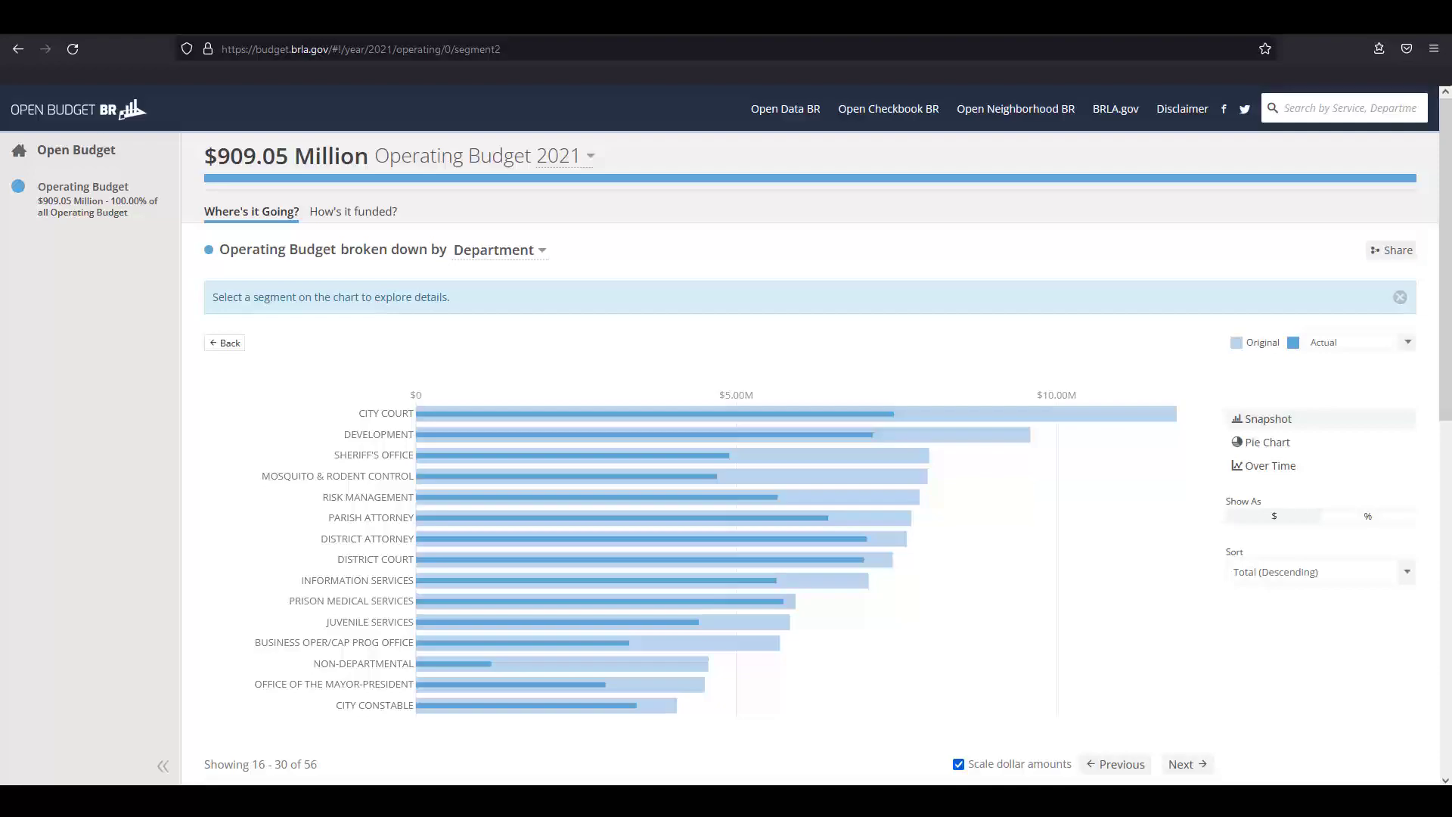
# Drill into Information Services' $7.06 Million 2021 budget and break it down by Category.
pyautogui.click(842, 585)
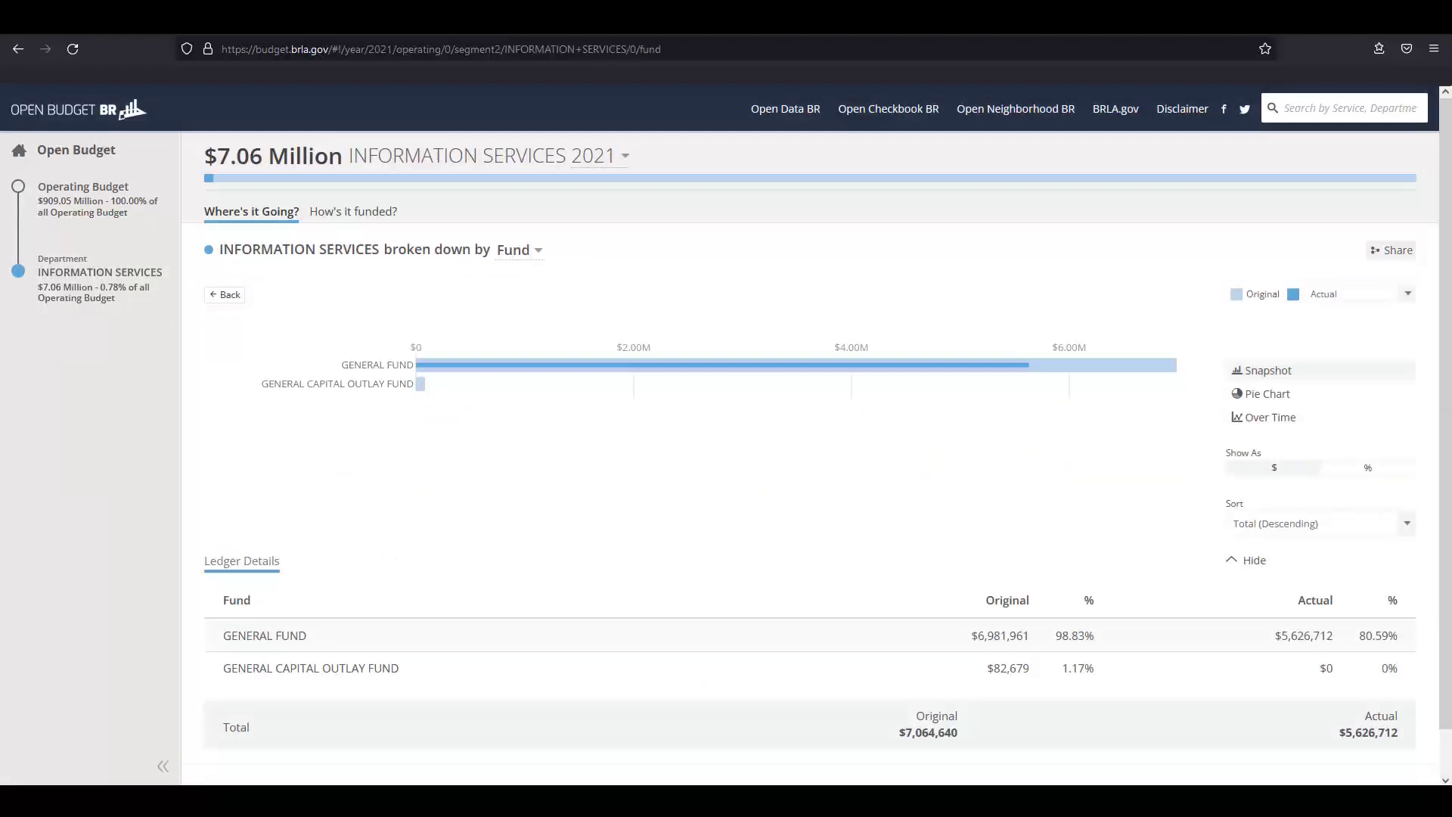
pyautogui.hotkey('alt', 'Left')
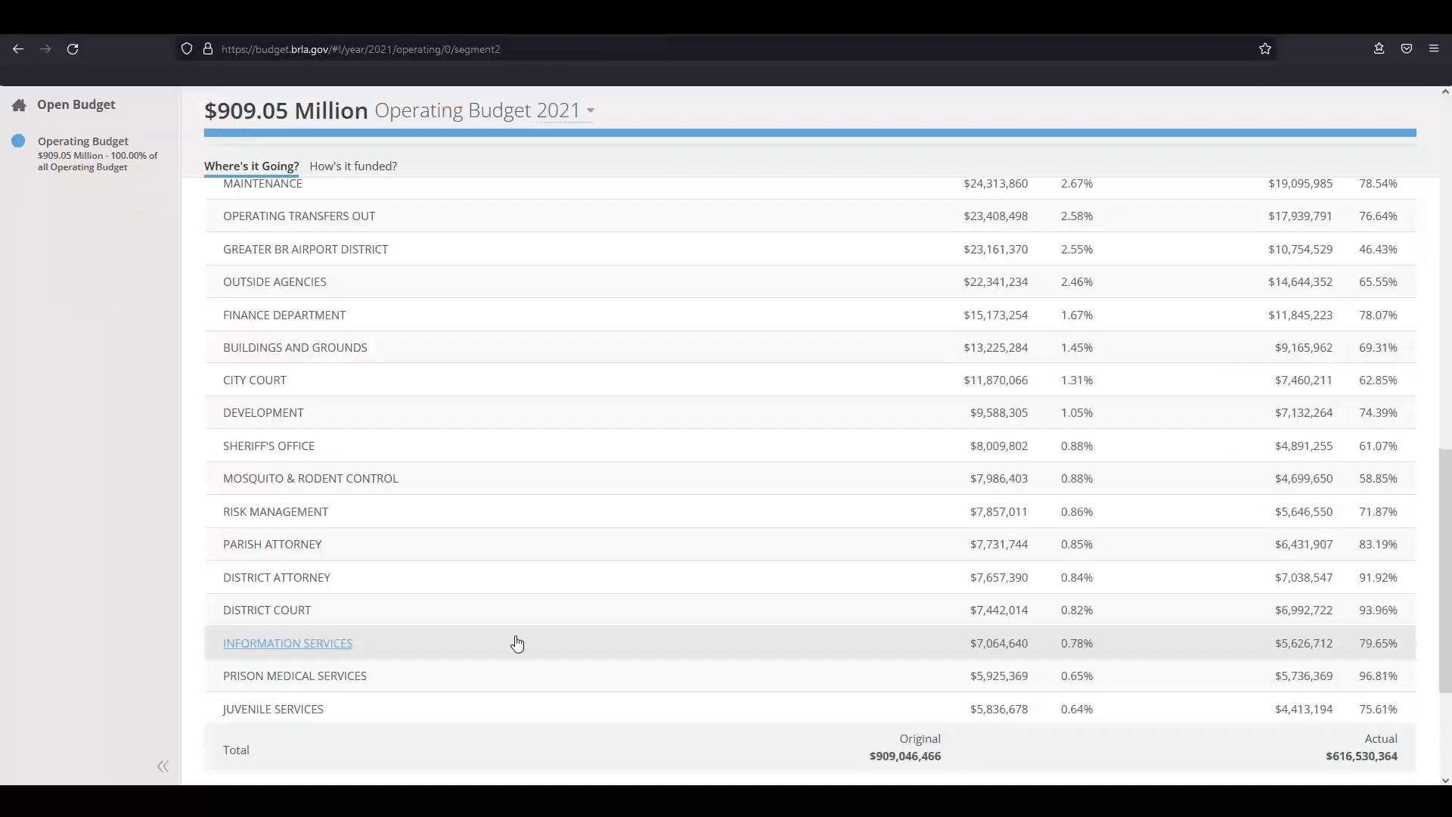
pyautogui.click(517, 644)
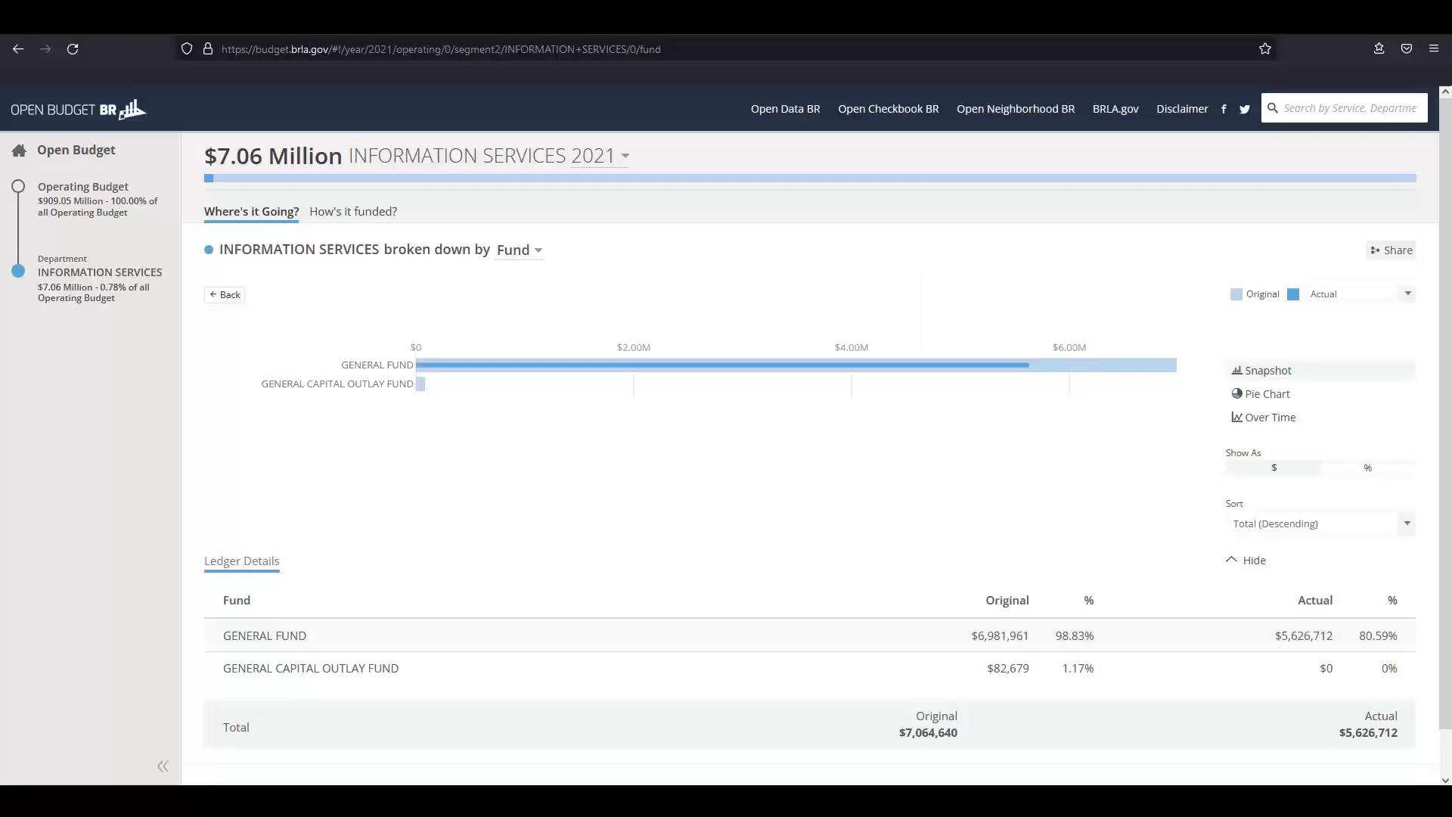
pyautogui.click(539, 251)
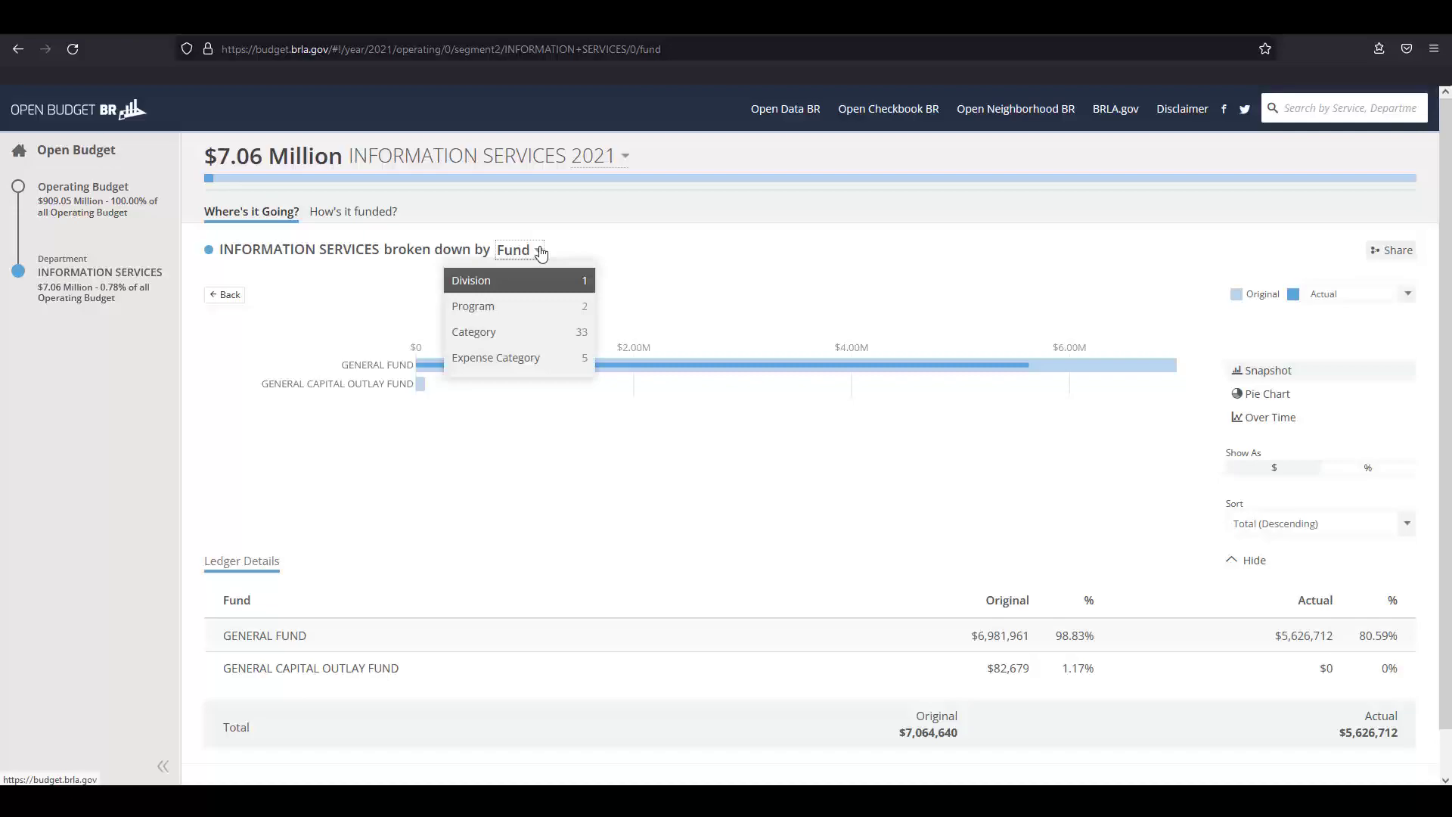
pyautogui.click(535, 332)
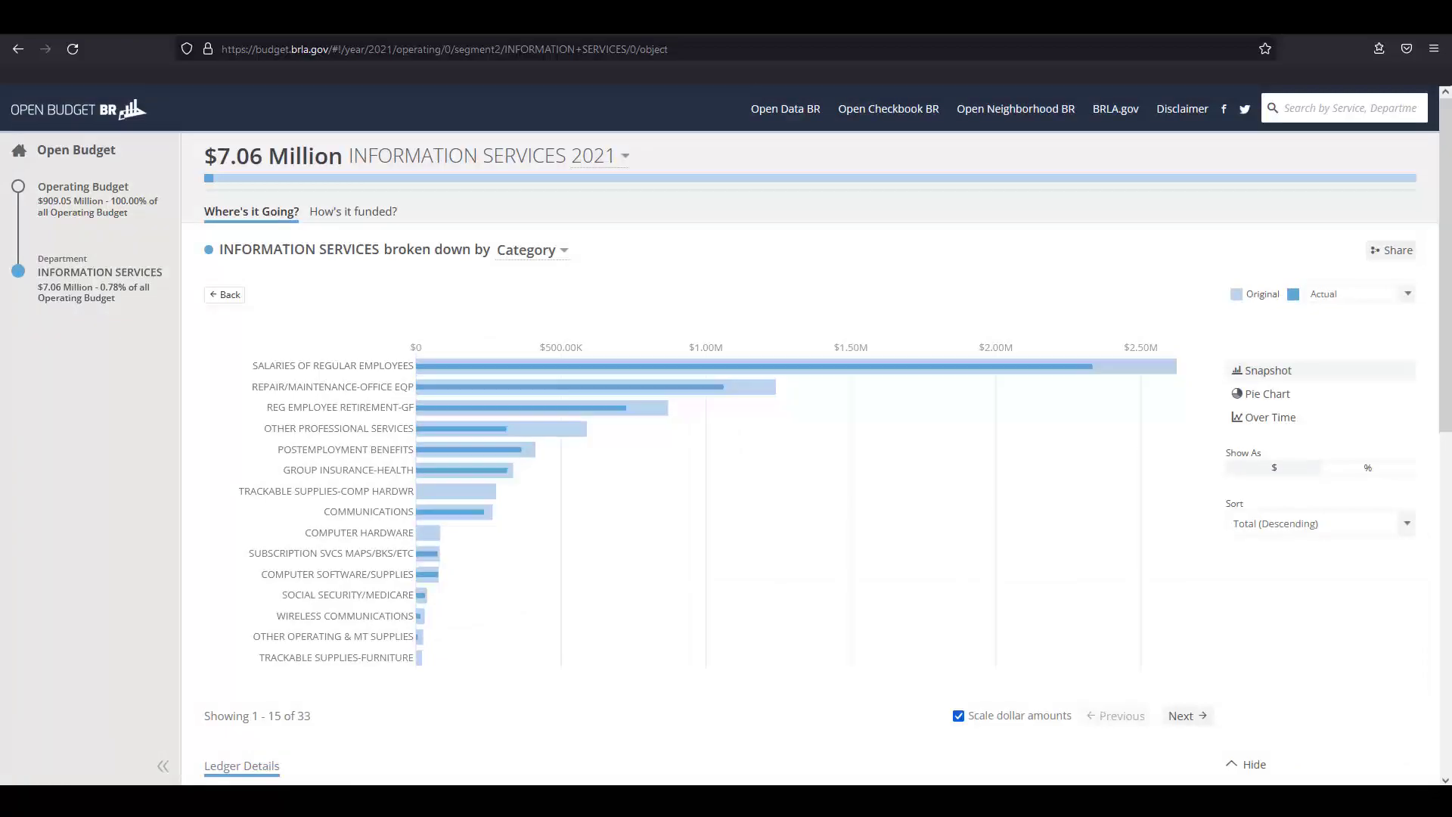
# Drill into Other Professional Services, return to Information Services, and show the next fifteen categories.
pyautogui.moveTo(575, 431)
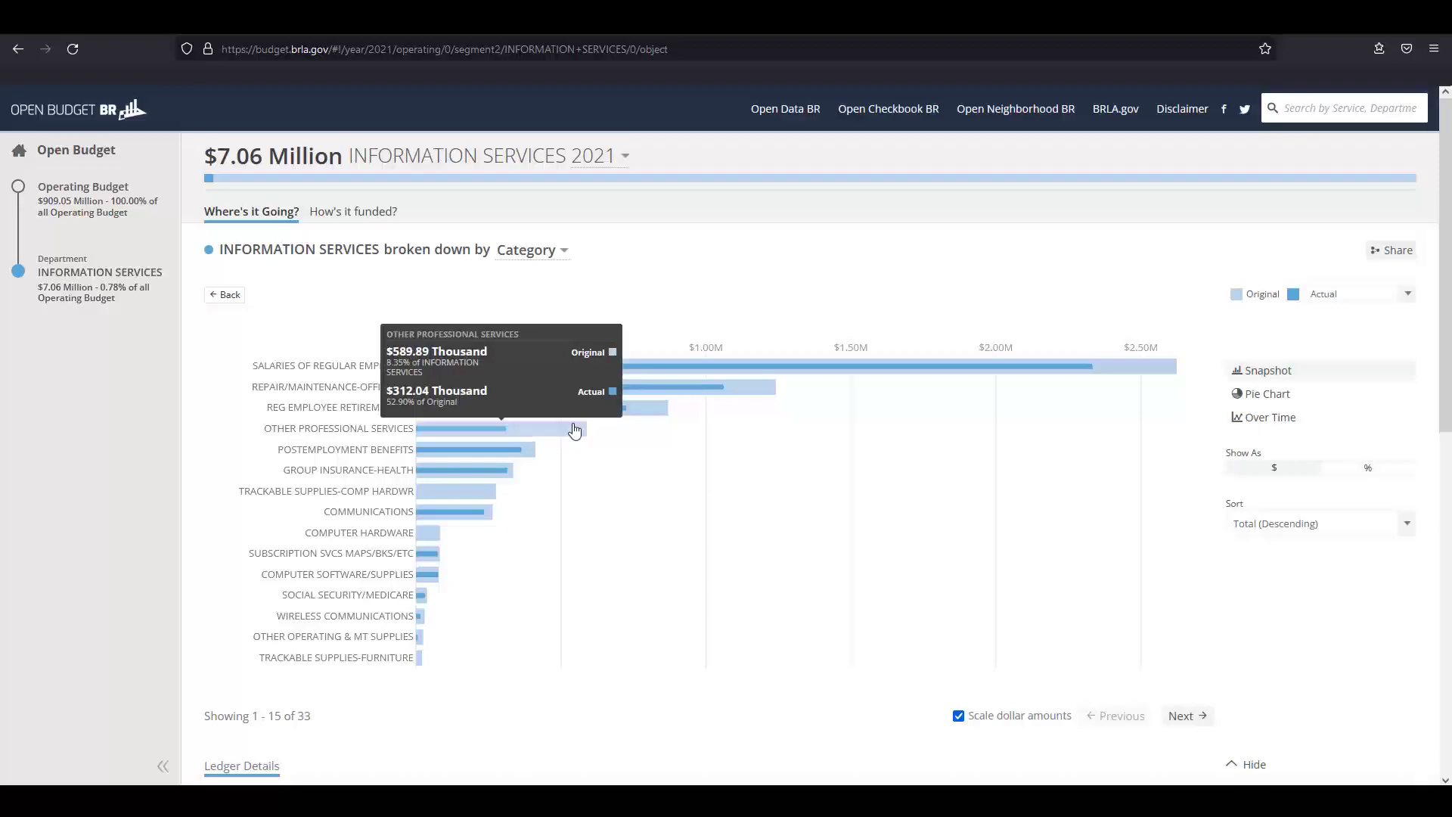
pyautogui.click(575, 431)
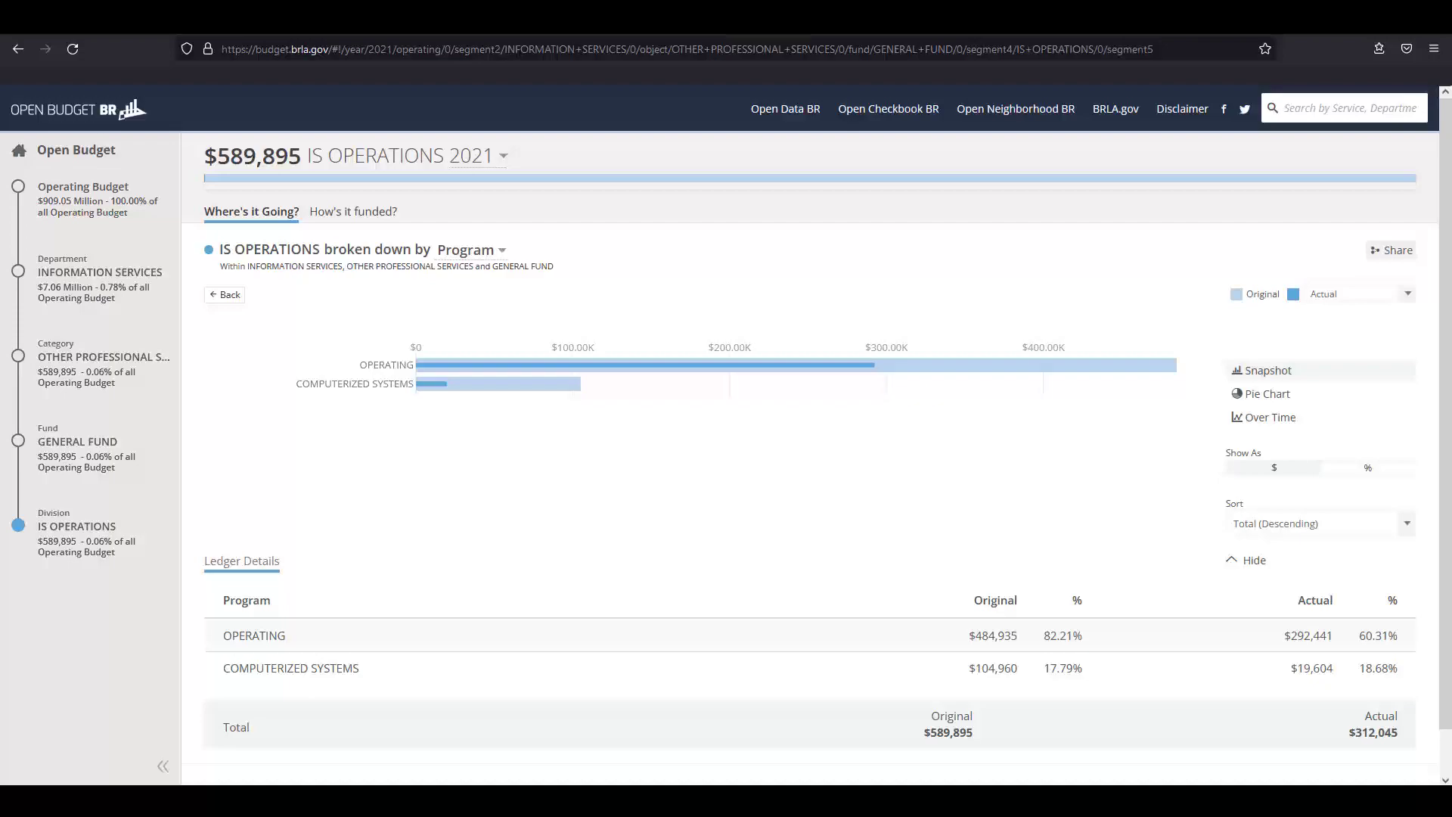
pyautogui.click(219, 296)
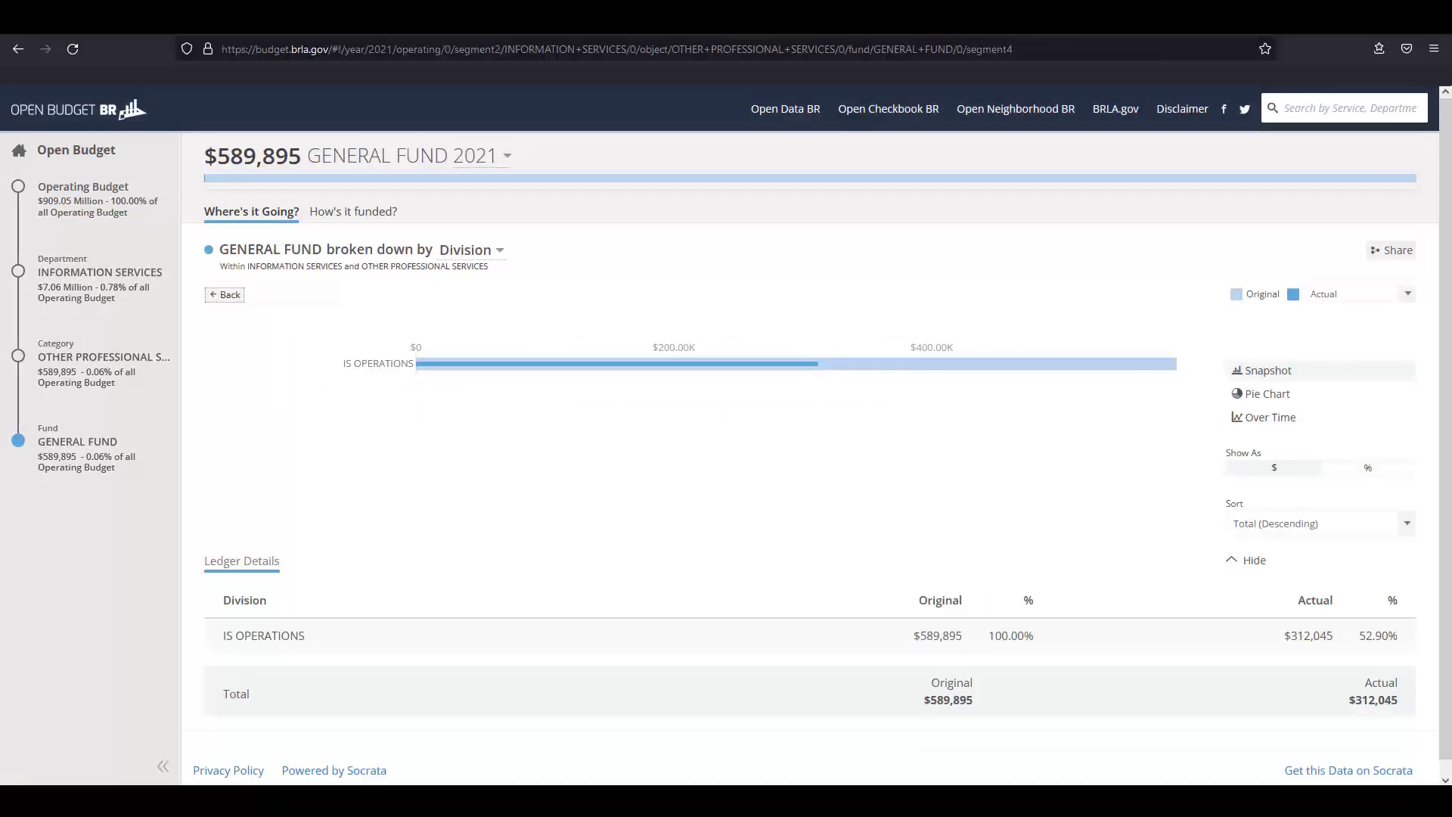
pyautogui.click(155, 279)
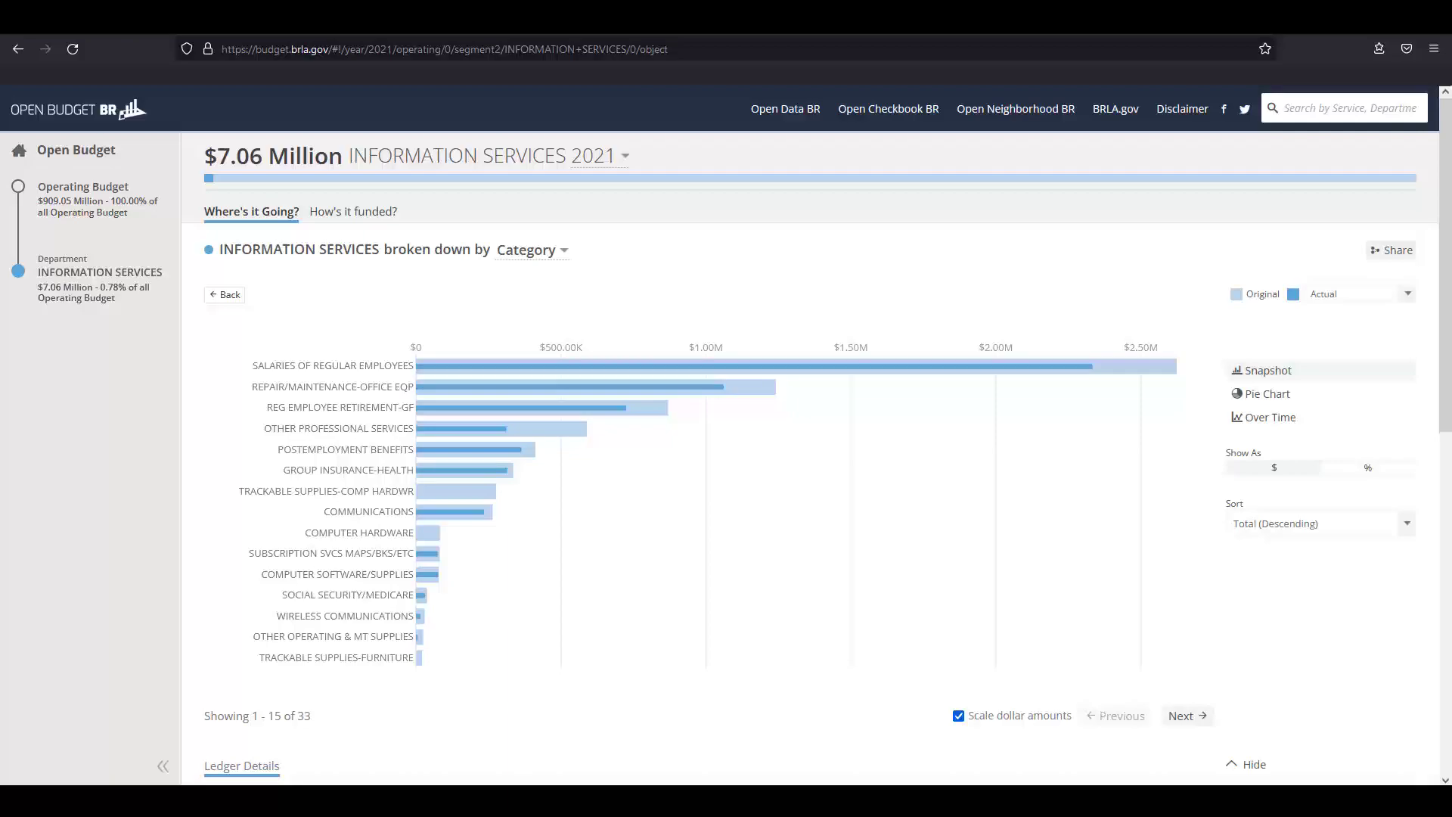
pyautogui.click(1188, 715)
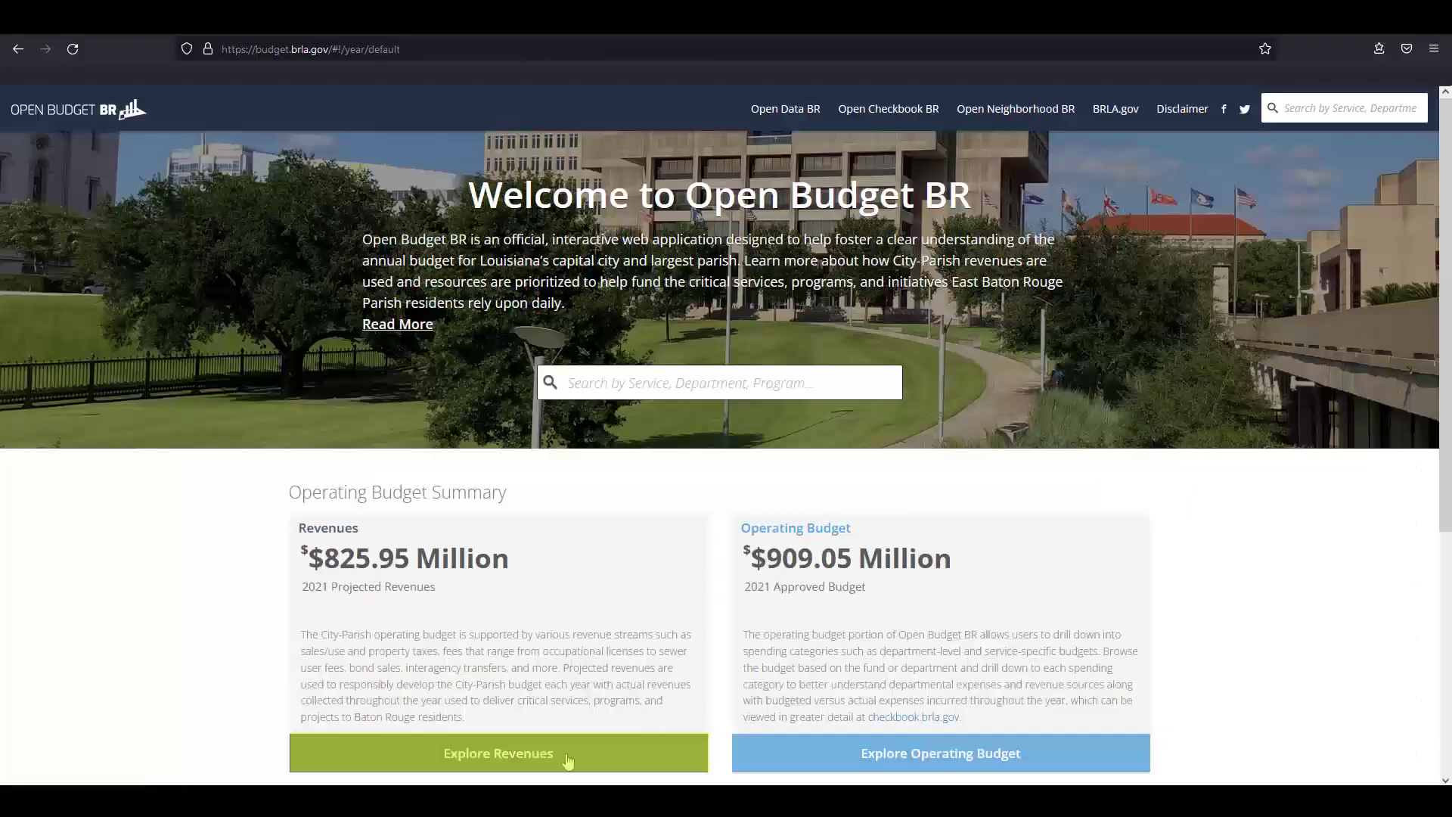
# Use Explore Revenues to show 2021 revenues by Revenue Source.
pyautogui.click(569, 760)
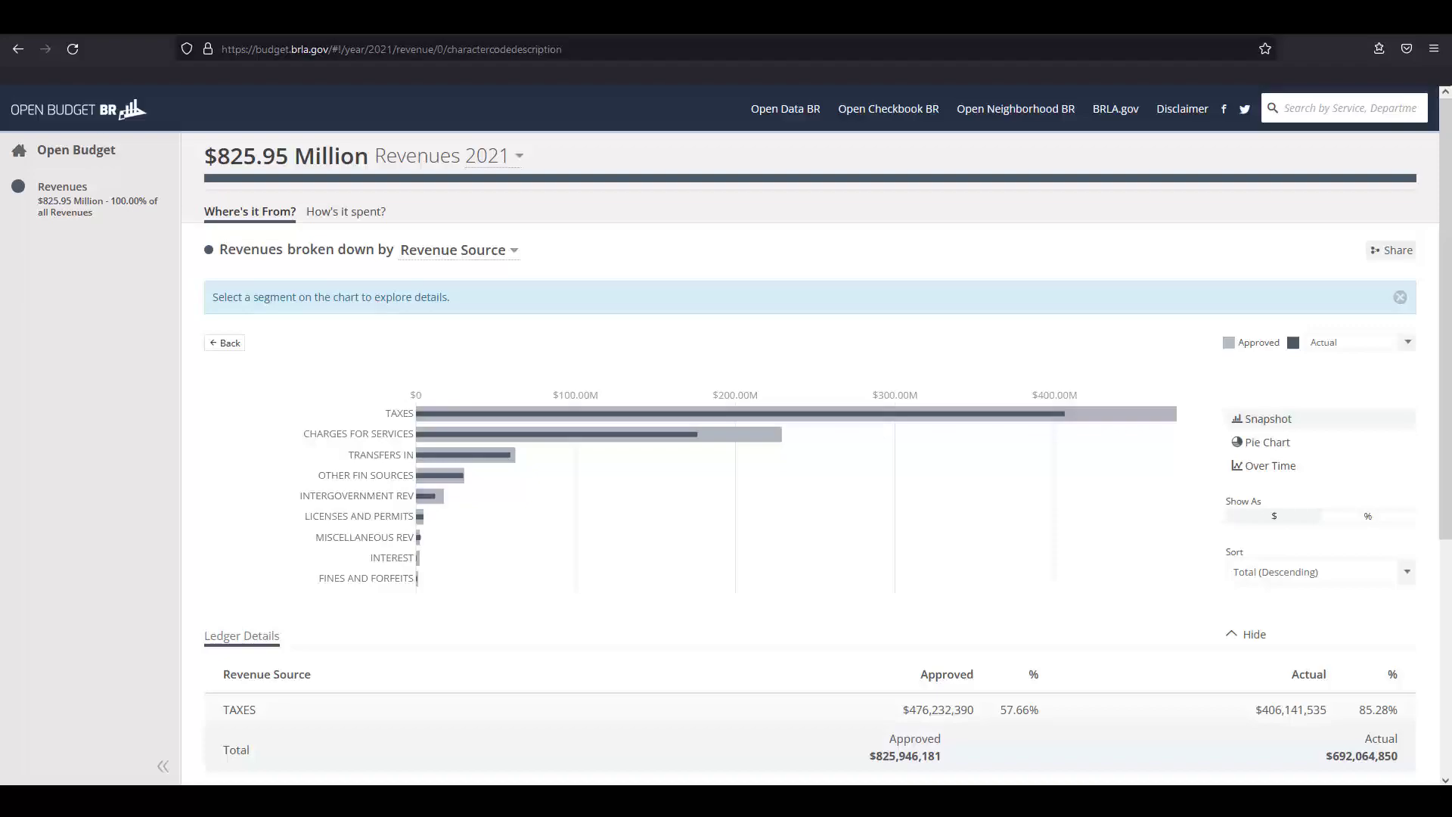
# Drill into the $476.23 Million TAXES revenue and read individual tax category values.
pyautogui.click(1099, 415)
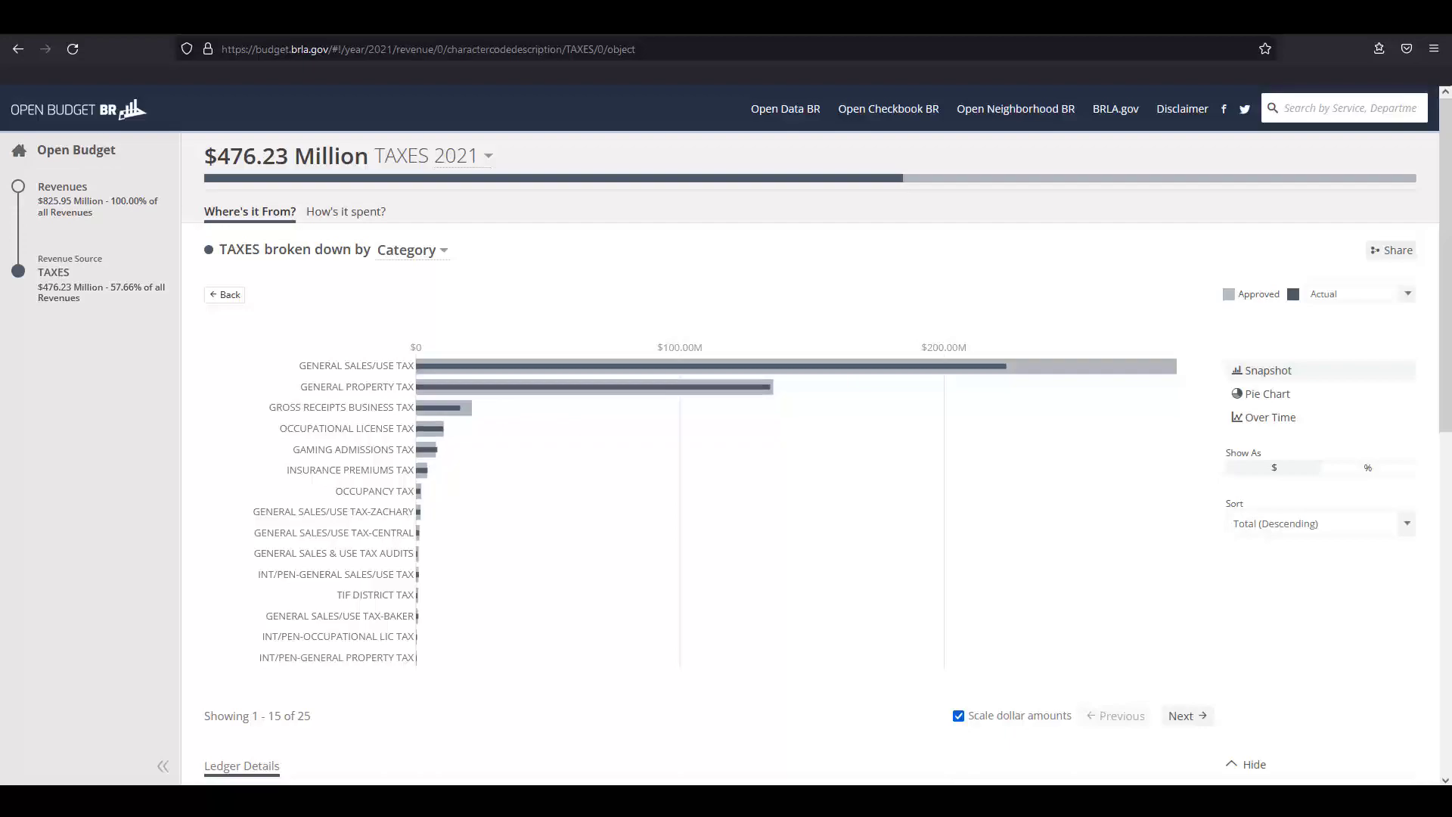
pyautogui.moveTo(1153, 374)
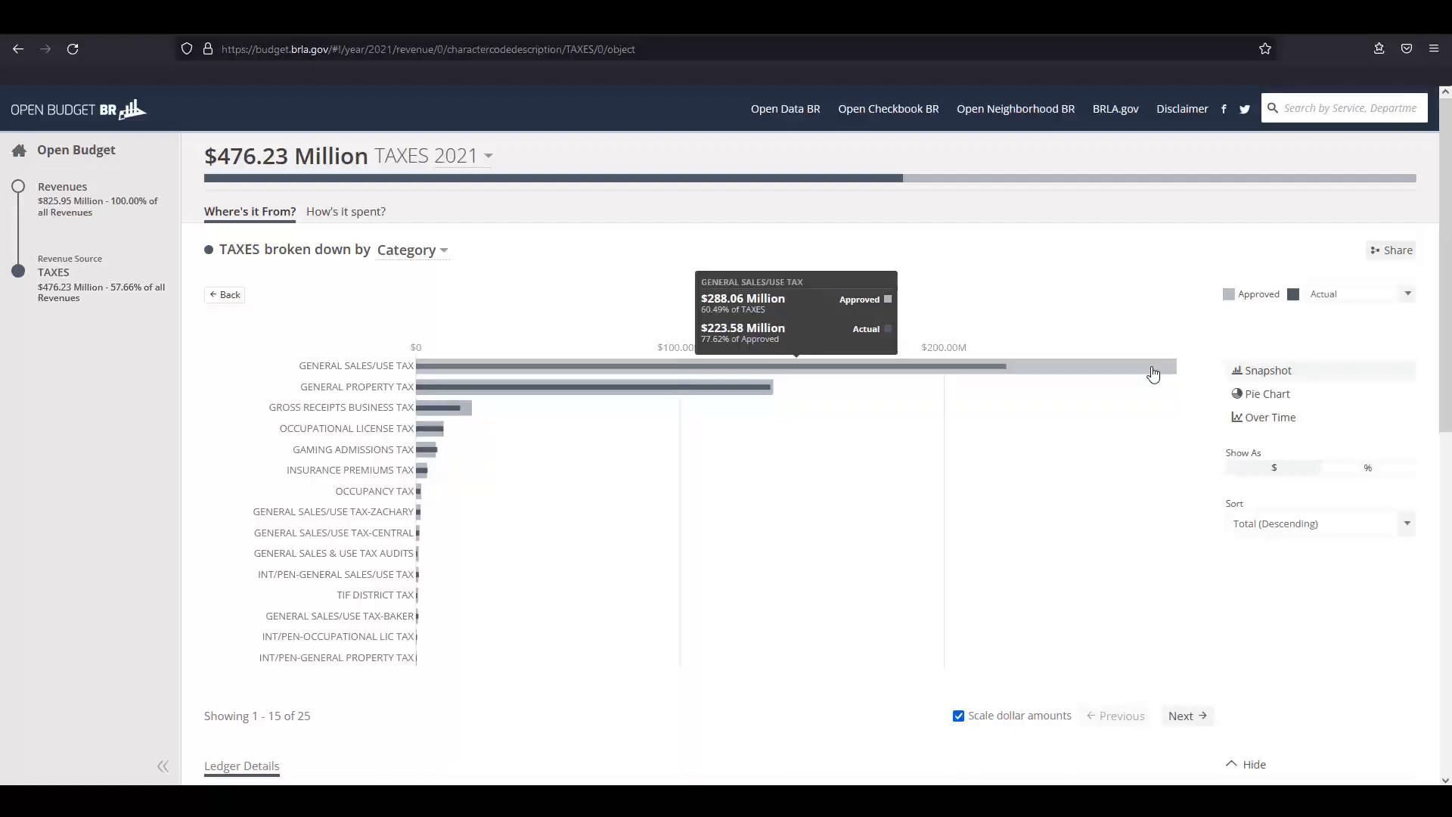
pyautogui.moveTo(468, 416)
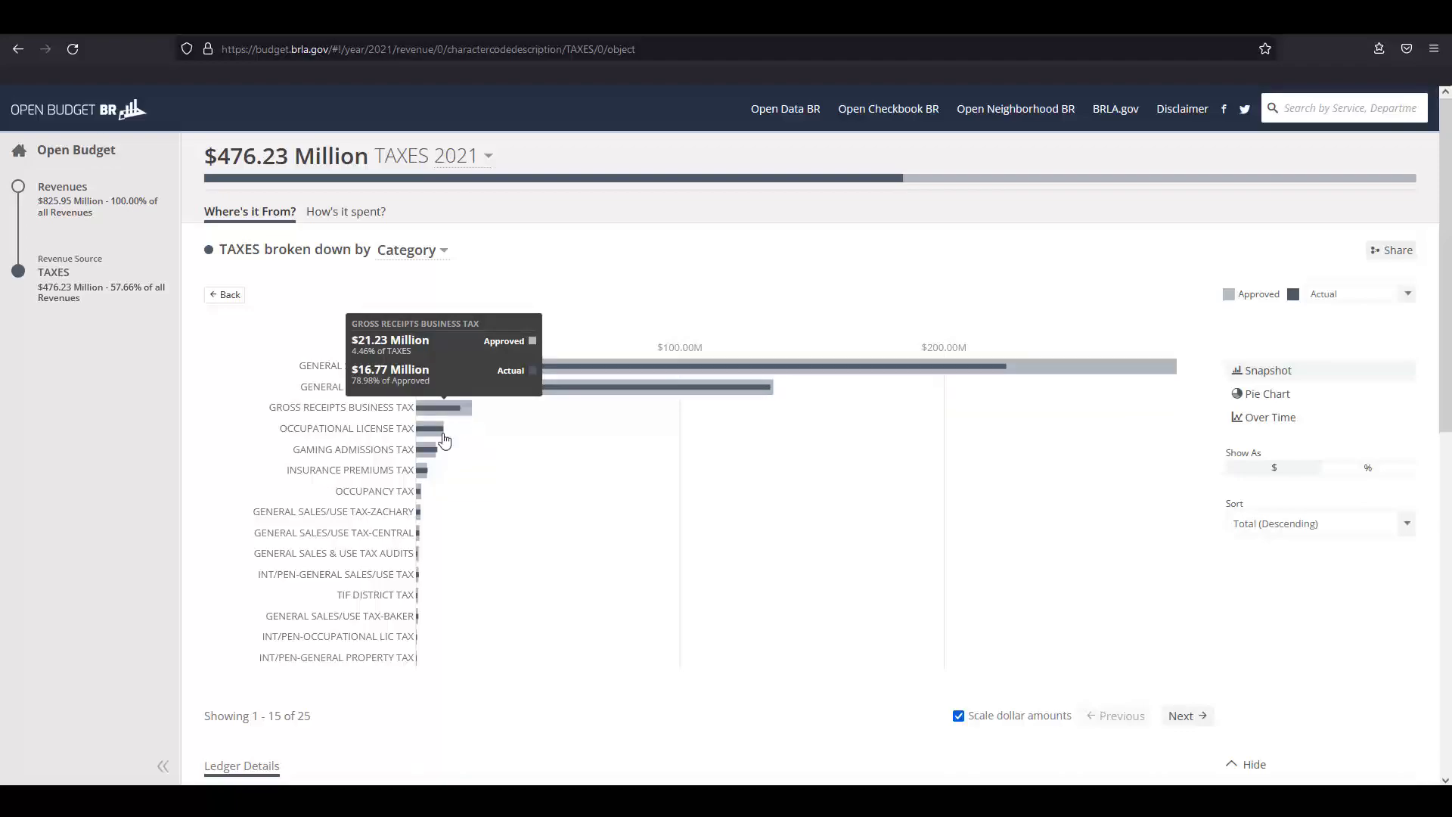
pyautogui.moveTo(433, 456)
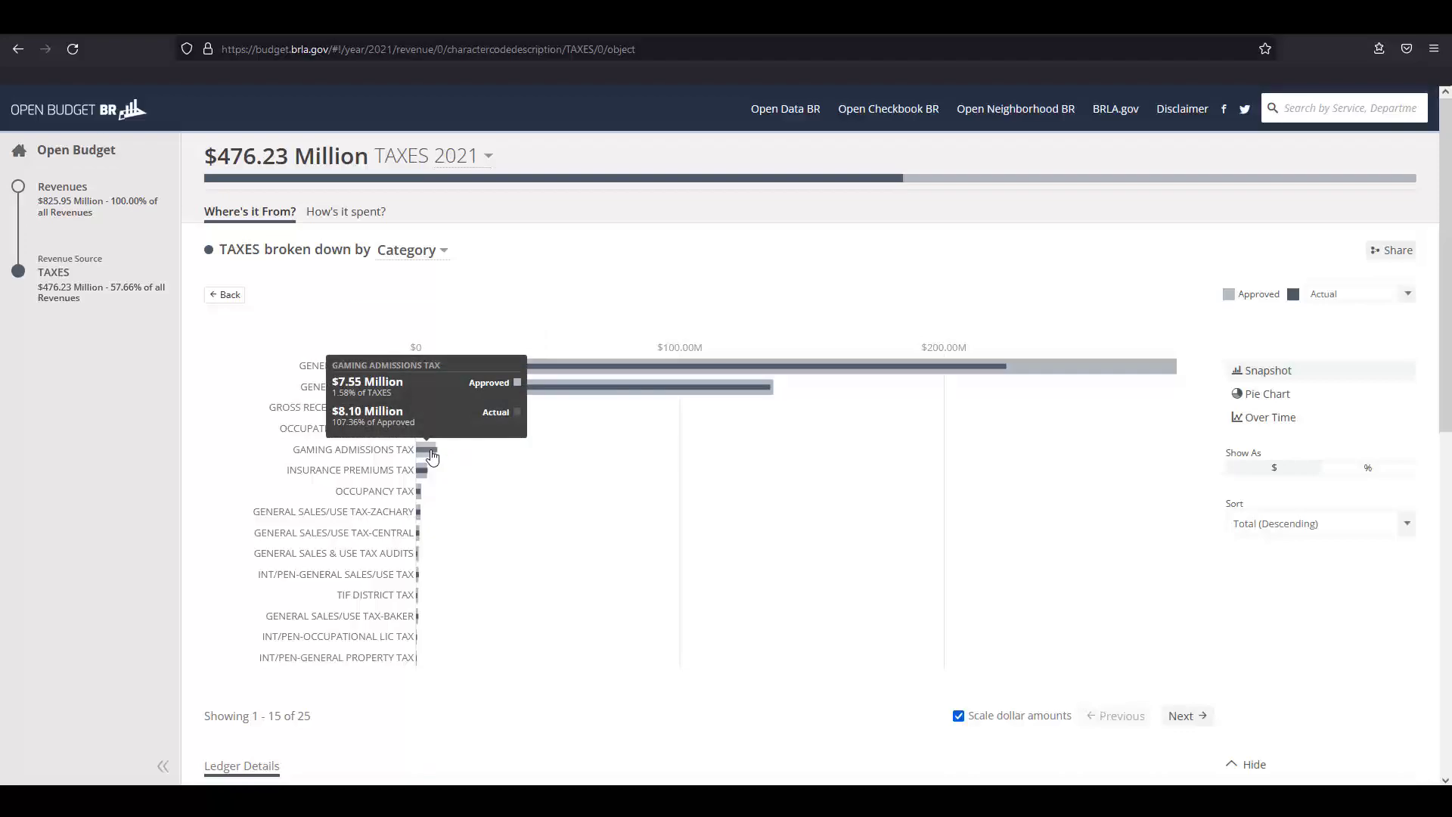
# Check where tax revenue is spent, then view the Operating Budget dataset from the Data page.
pyautogui.click(346, 211)
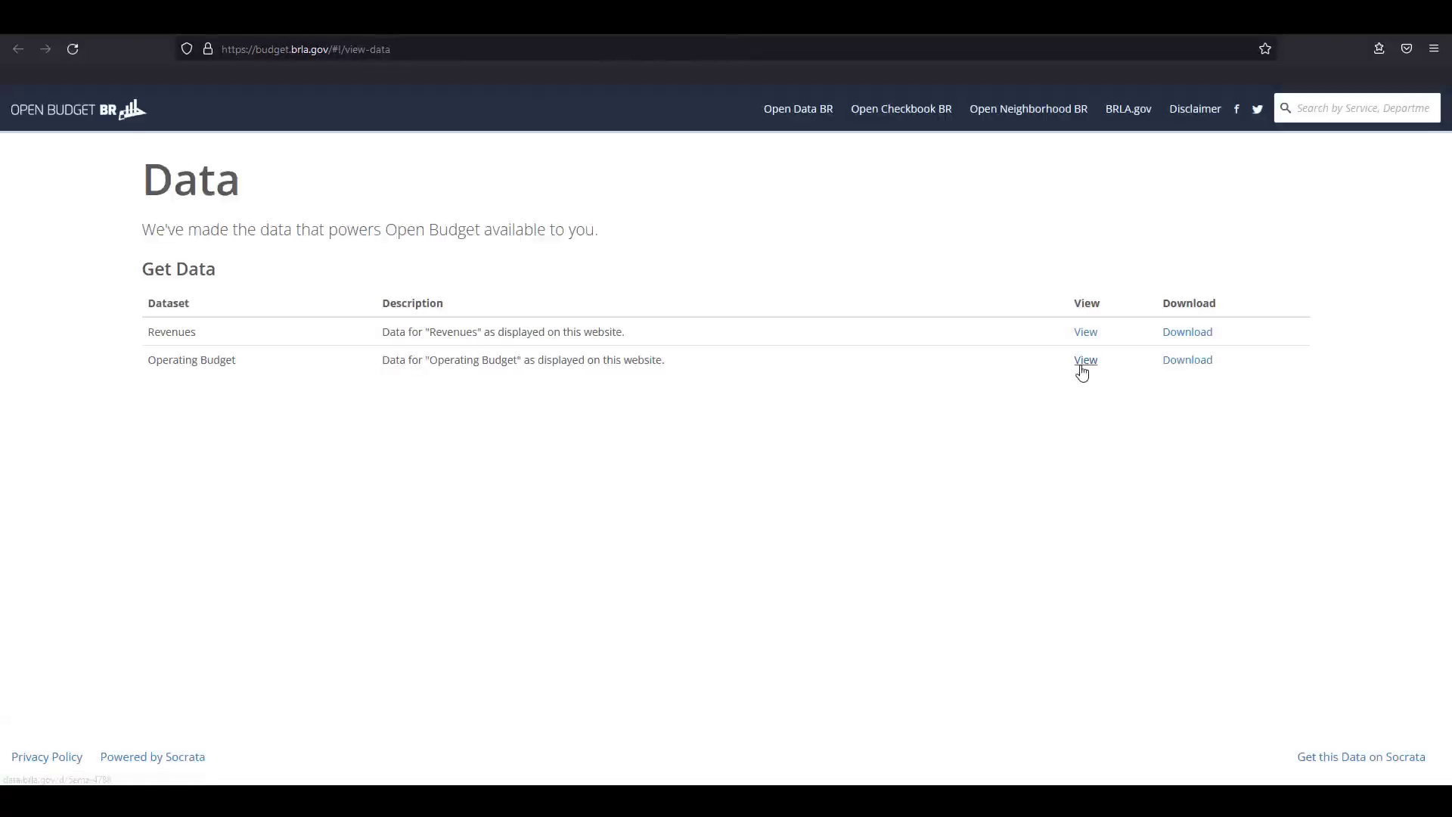
pyautogui.click(1084, 362)
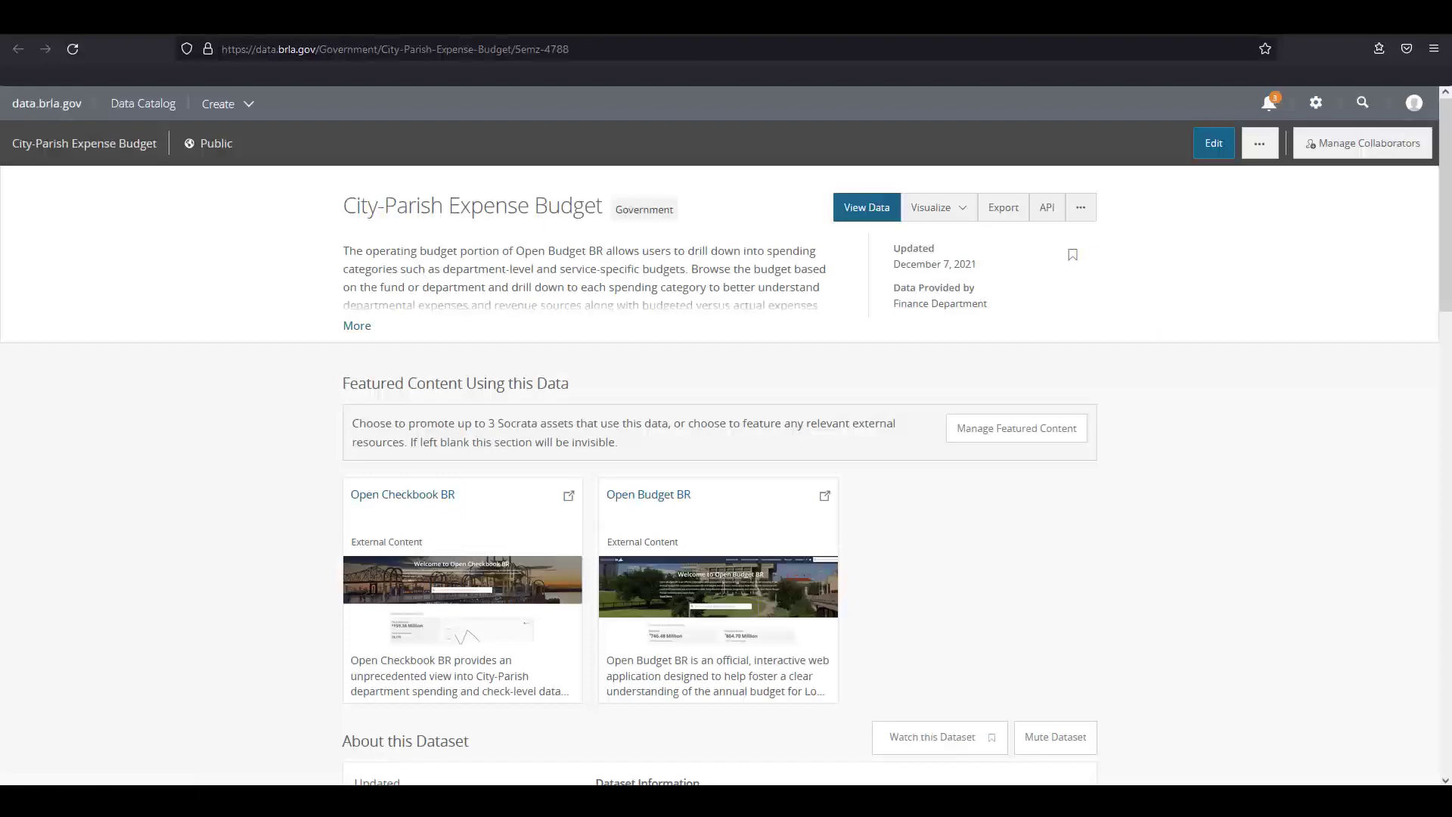